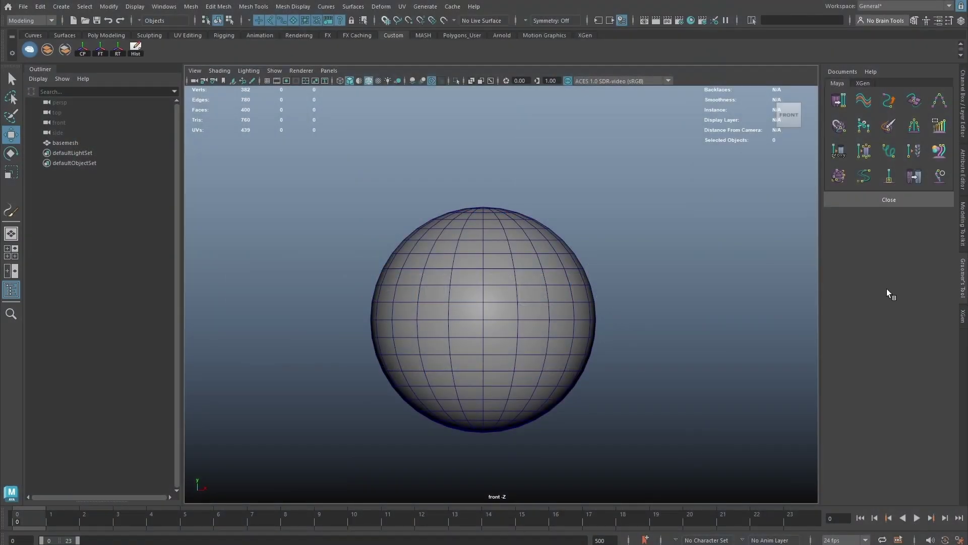
Open the Paint FX To Curves tool and select the basemesh sphere.
click(889, 125)
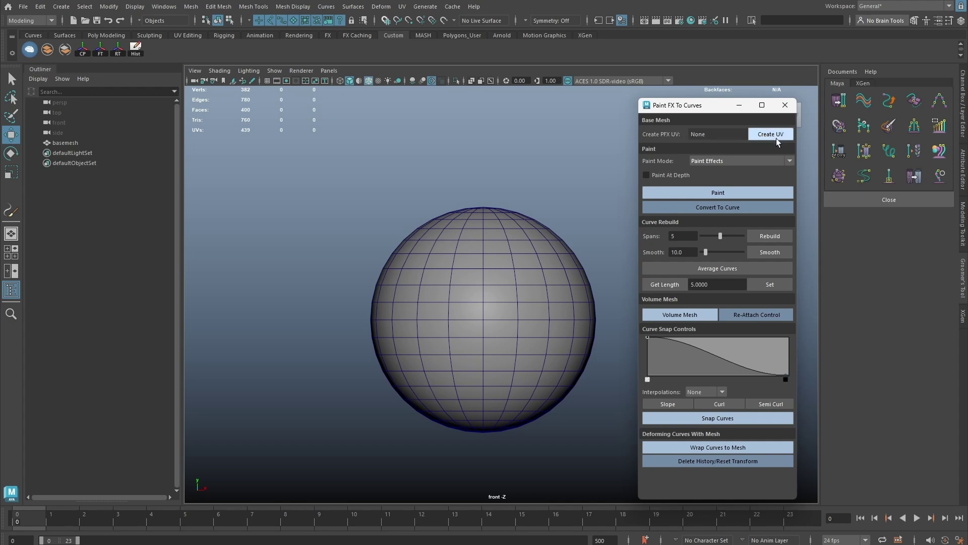
click(670, 193)
click(499, 247)
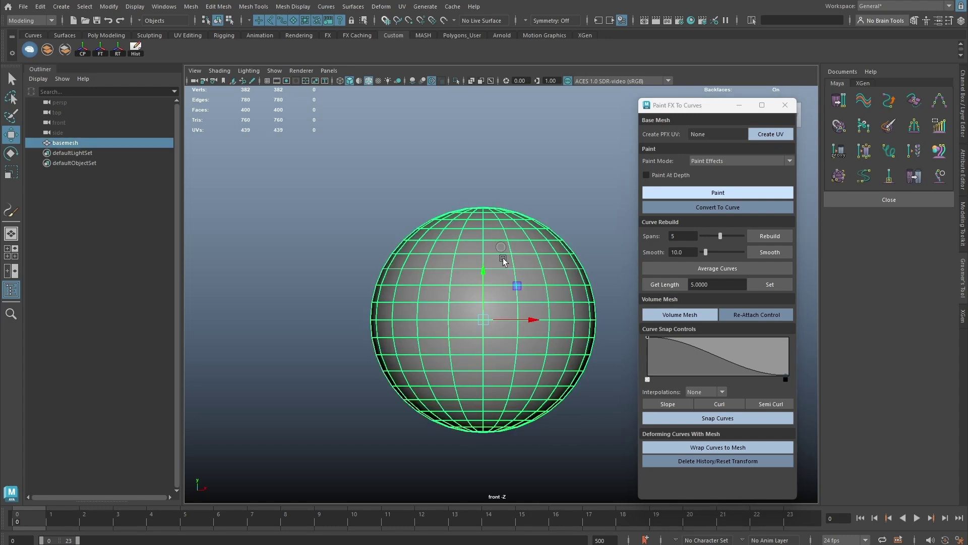
click(770, 134)
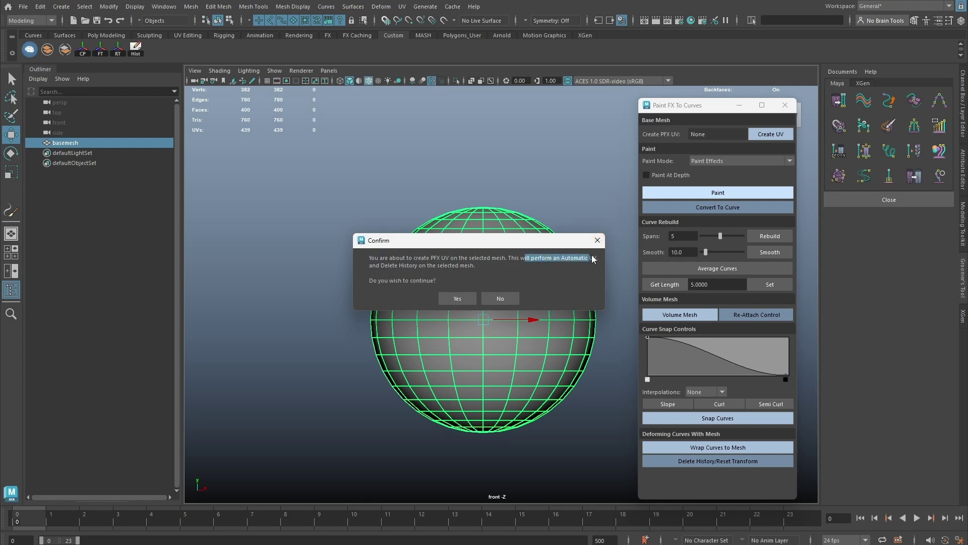
drag(395, 266, 380, 263)
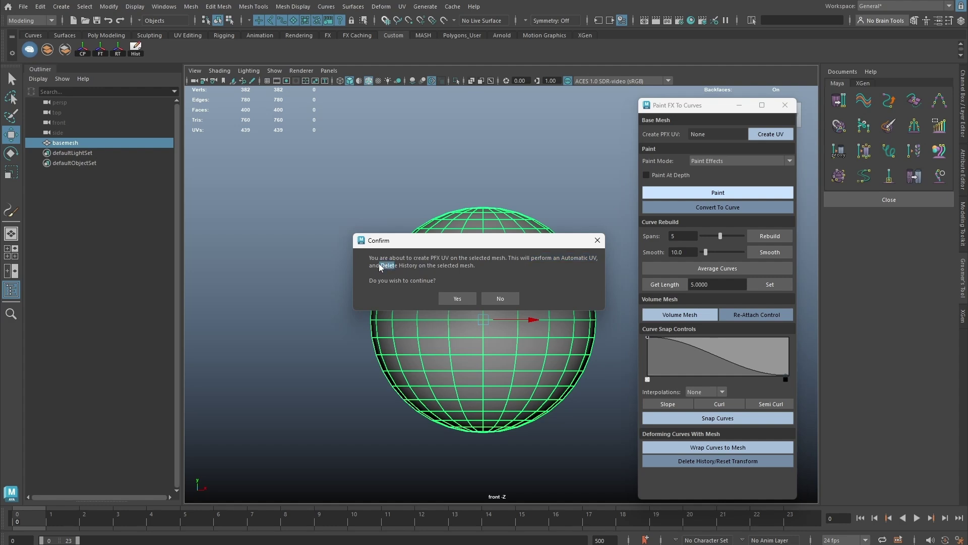
click(497, 298)
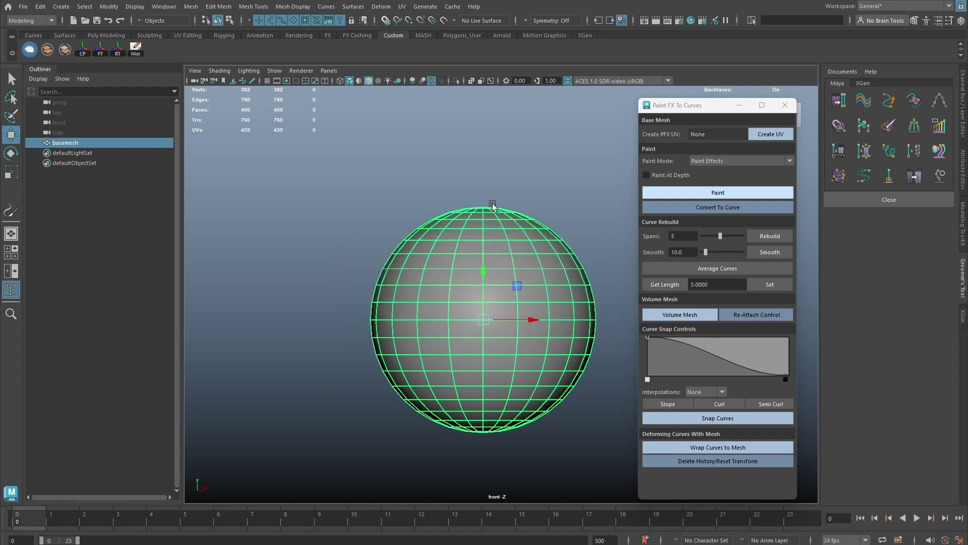
Inspect the basemesh sphere's existing UV layout in the UV Editor, keeping the sphere selected.
click(402, 7)
click(416, 28)
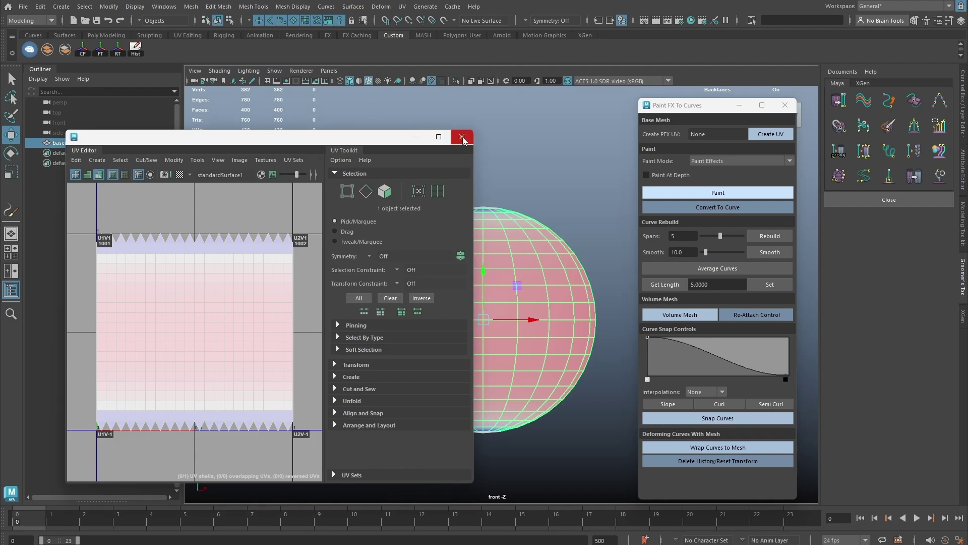
click(461, 136)
click(505, 169)
click(499, 233)
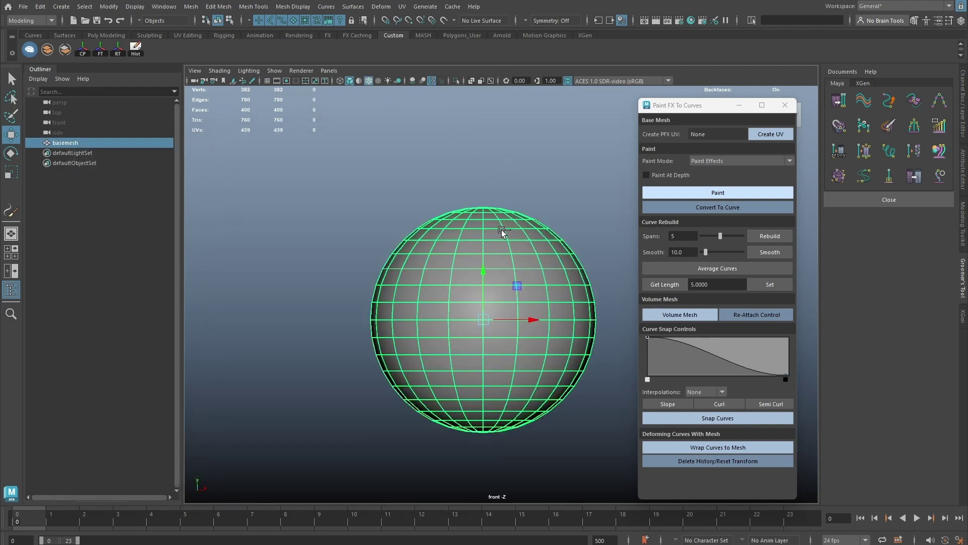
Duplicate the basemesh sphere and hide the original.
key(ctrl+d)
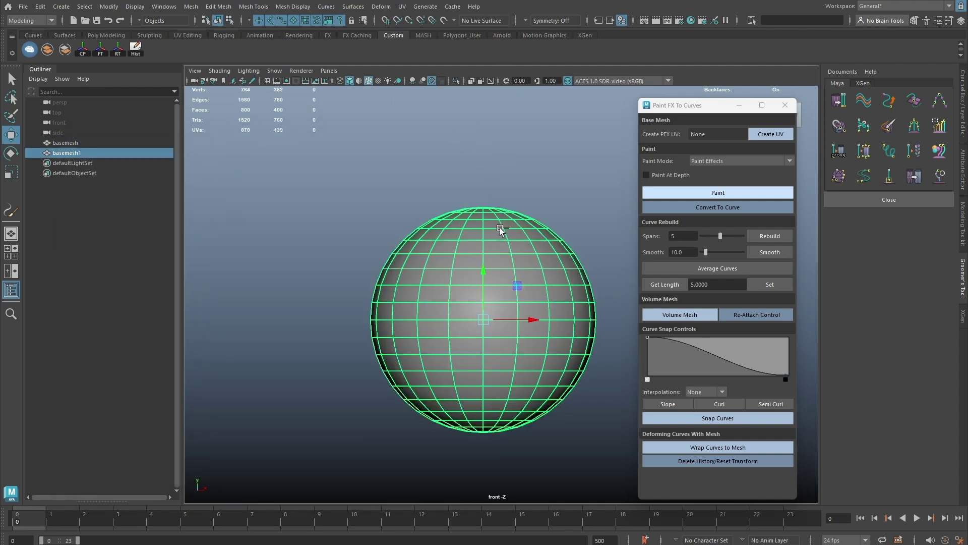
click(72, 144)
key(ctrl+h)
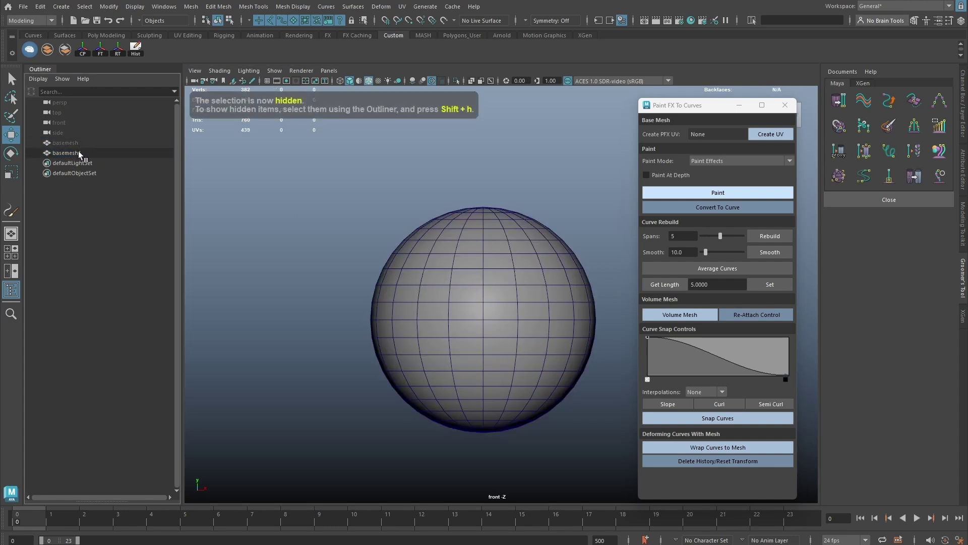
Create the PFX UV on the duplicated sphere, accepting the automatic UV and history deletion.
click(547, 264)
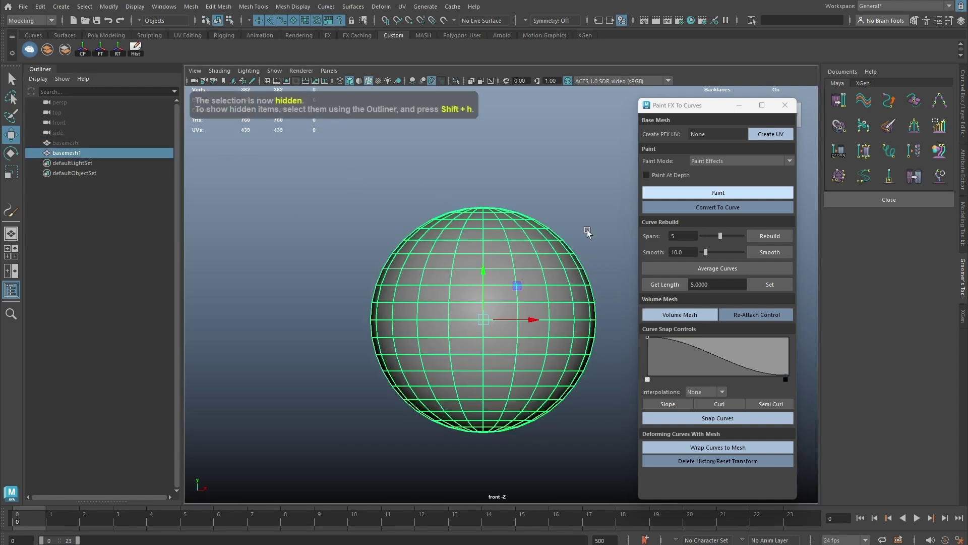
click(770, 136)
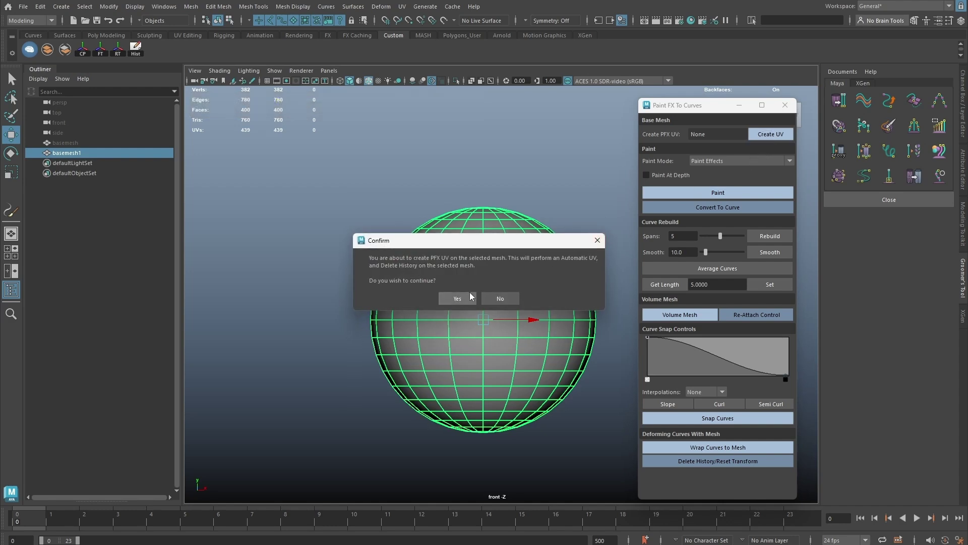
click(456, 299)
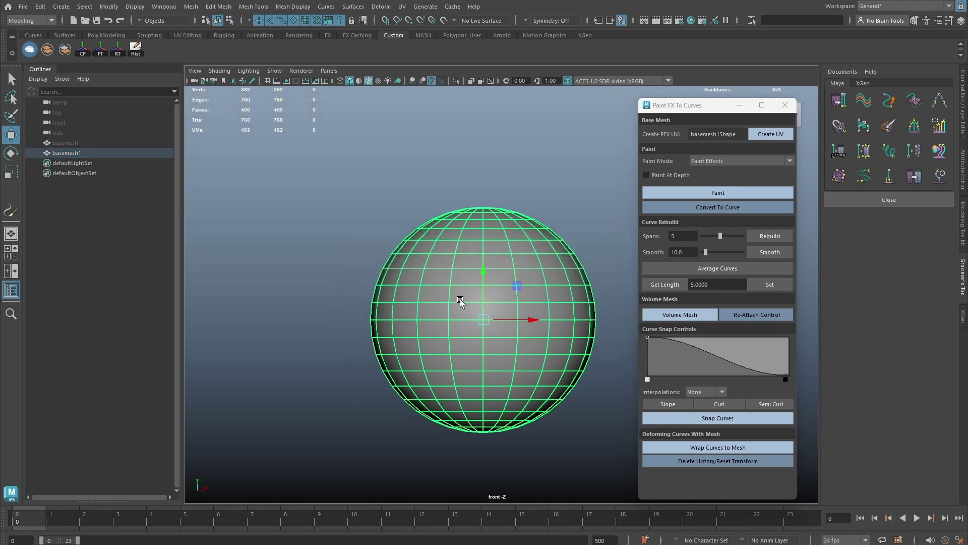
Examine the duplicate's new UV layout in the UV Editor and its inputs in the Channel Box.
click(402, 6)
click(411, 18)
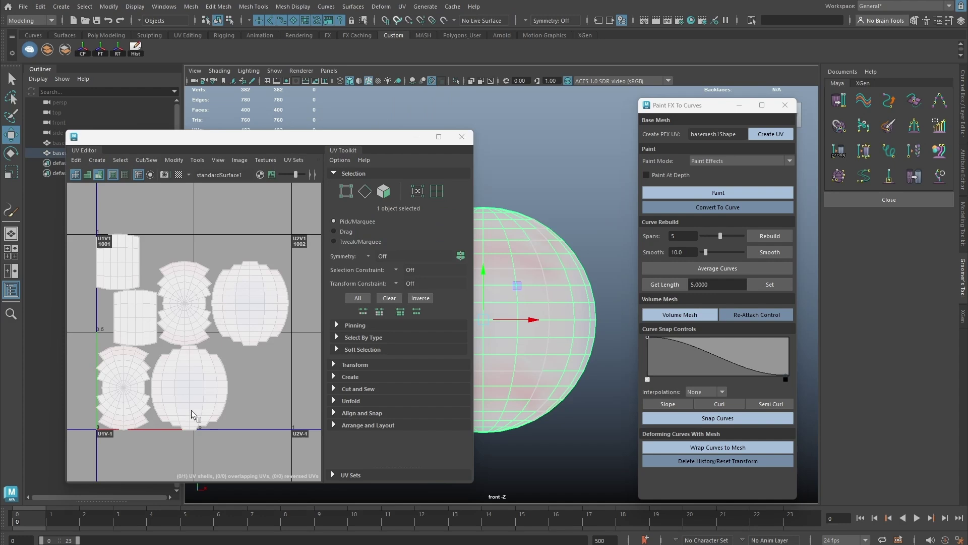
click(462, 137)
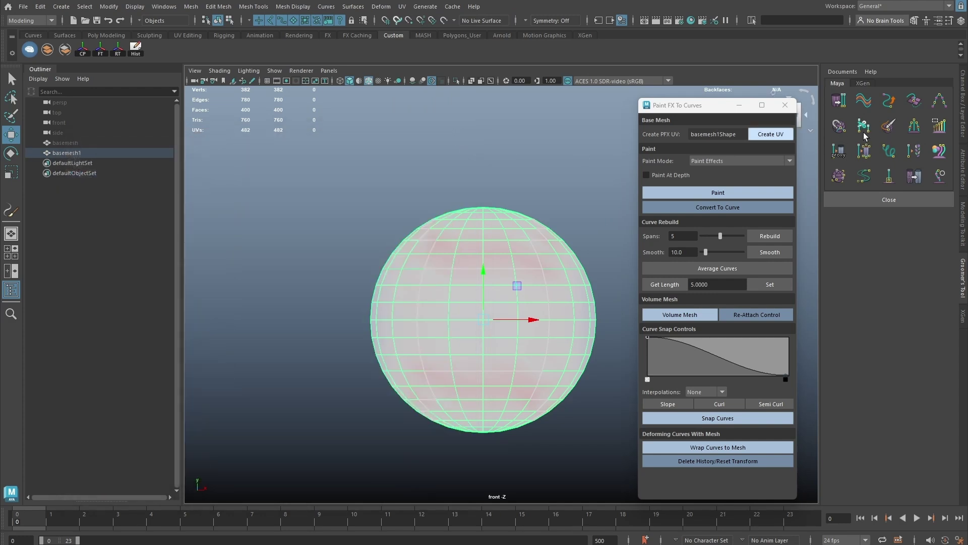
click(963, 98)
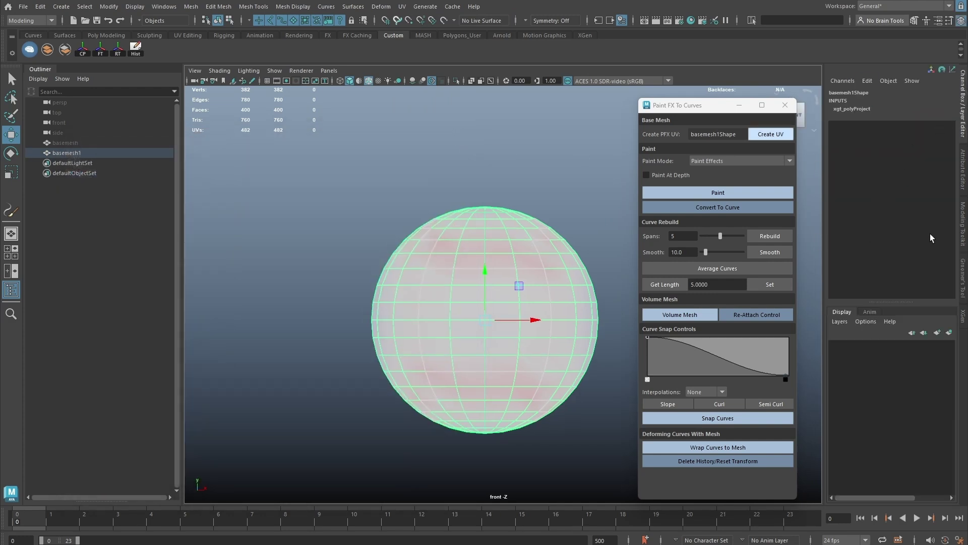
click(961, 275)
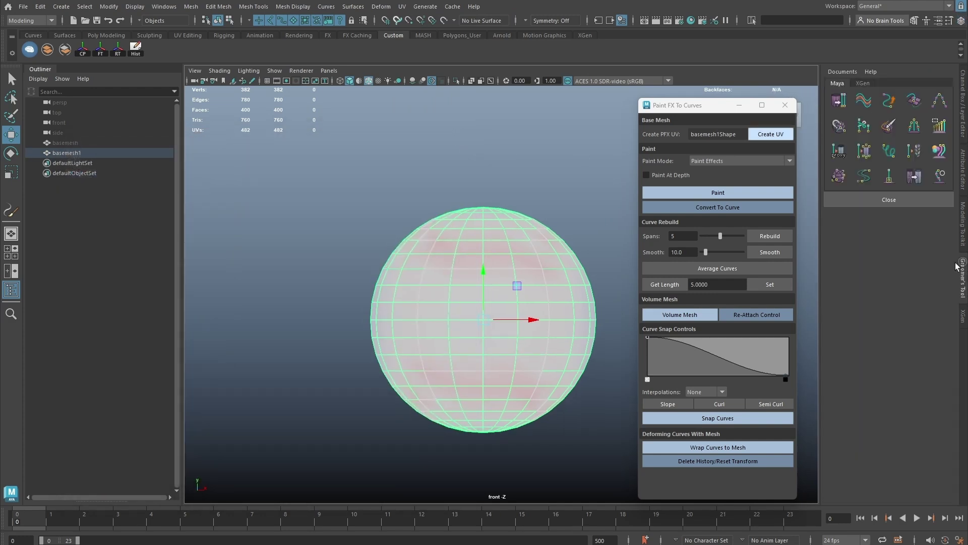
Deselect the sphere, set the paint mode to Paint Effects and activate the Paint tool.
click(576, 192)
click(714, 161)
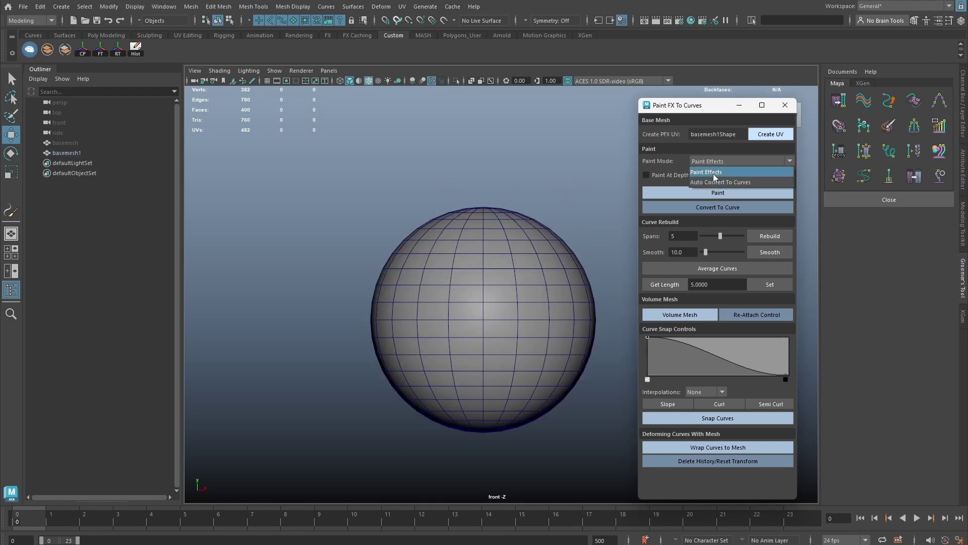
click(709, 172)
click(704, 192)
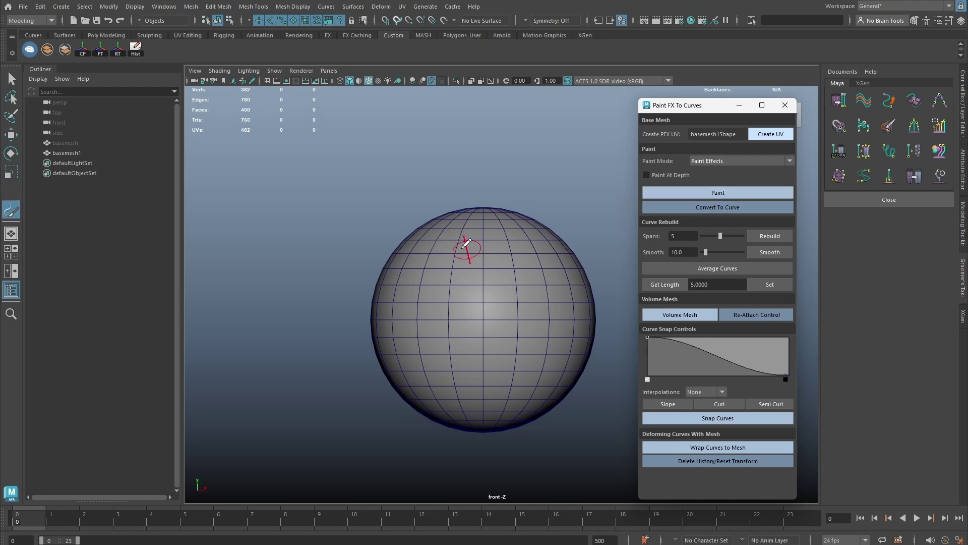
Adjust the brush size and paint seven curved strokes across the front of the sphere.
key(b)
drag(469, 244, 416, 253)
mouse_move(414, 290)
mouse_down()
mouse_move(448, 246)
mouse_move(468, 248)
mouse_up()
drag(459, 300, 488, 256)
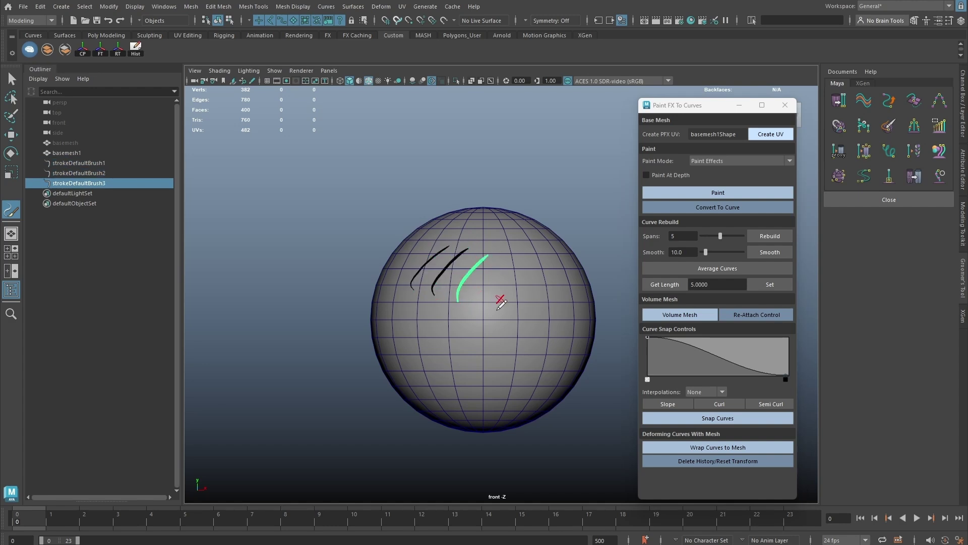
drag(473, 319, 516, 262)
drag(484, 334, 516, 287)
drag(506, 346, 528, 285)
drag(544, 350, 540, 297)
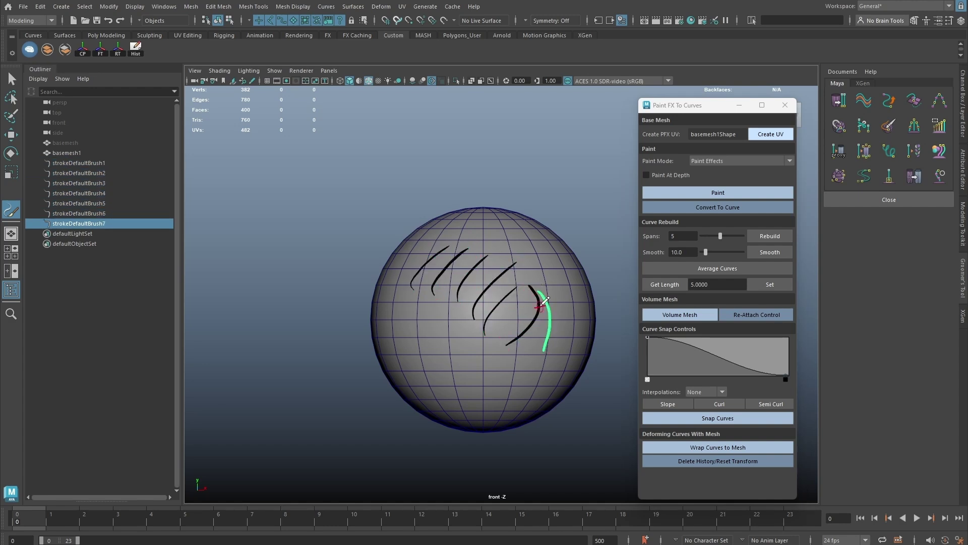
Undo all the strokes painted on the sphere.
key(ctrl+z)
key(q)
key(ctrl+z)
key(ctrl+z)
key(ctrl+z)
key(ctrl+z)
key(ctrl+z)
key(ctrl+z)
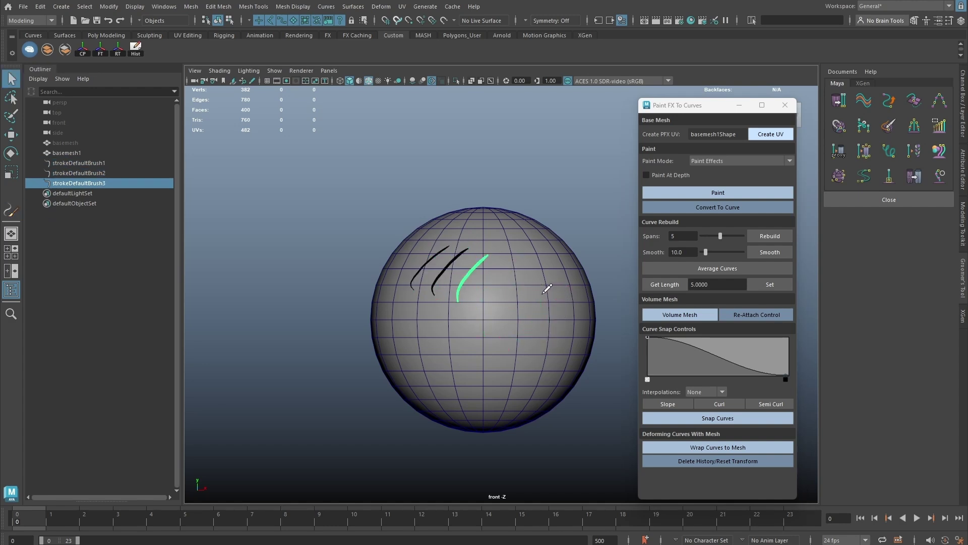
key(ctrl+z)
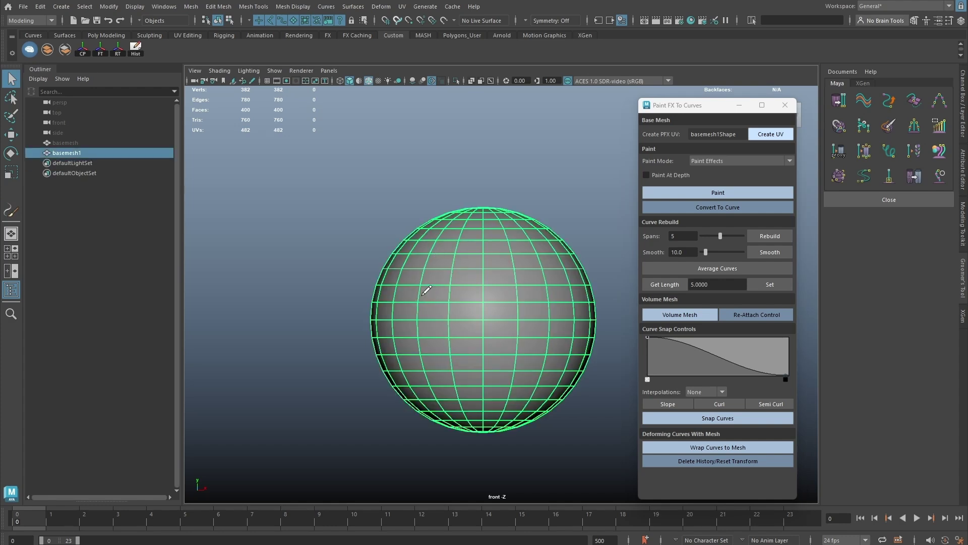
Paint nine short slanted strokes across the upper front of the sphere, then deselect them.
key(w)
key(y)
mouse_move(403, 296)
mouse_down()
mouse_move(433, 252)
mouse_move(461, 258)
mouse_up()
drag(454, 300, 485, 242)
drag(493, 292, 500, 245)
drag(504, 306, 528, 272)
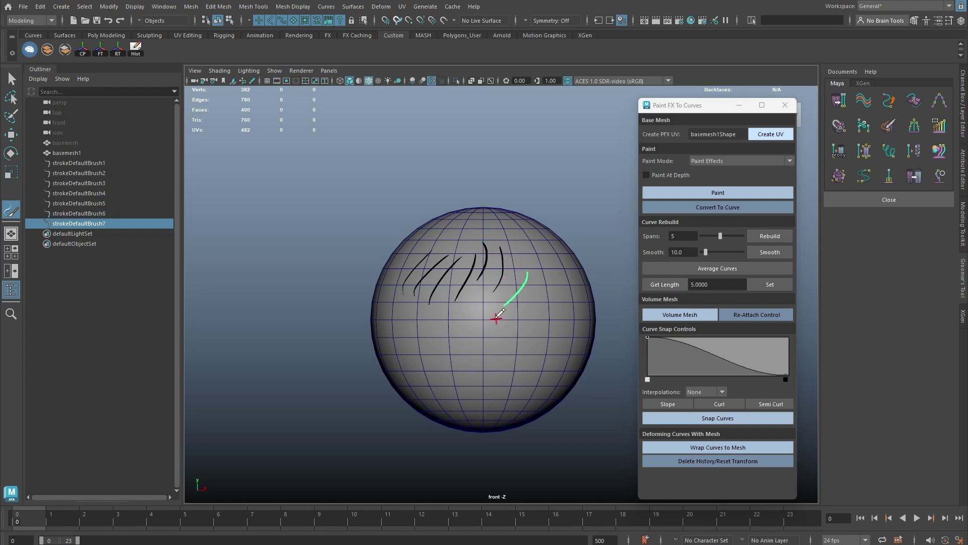
mouse_move(490, 322)
mouse_down()
mouse_move(516, 294)
mouse_move(548, 279)
mouse_up()
key(w)
click(556, 204)
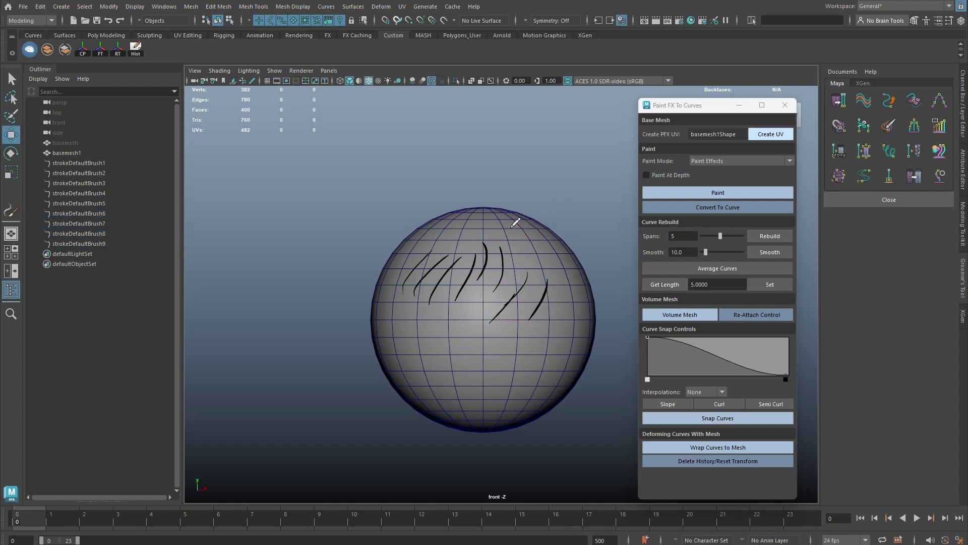
Select the vertices of the sphere's top cap and move them upward to stretch the mesh.
right_drag(504, 222, 456, 218)
drag(409, 185, 564, 245)
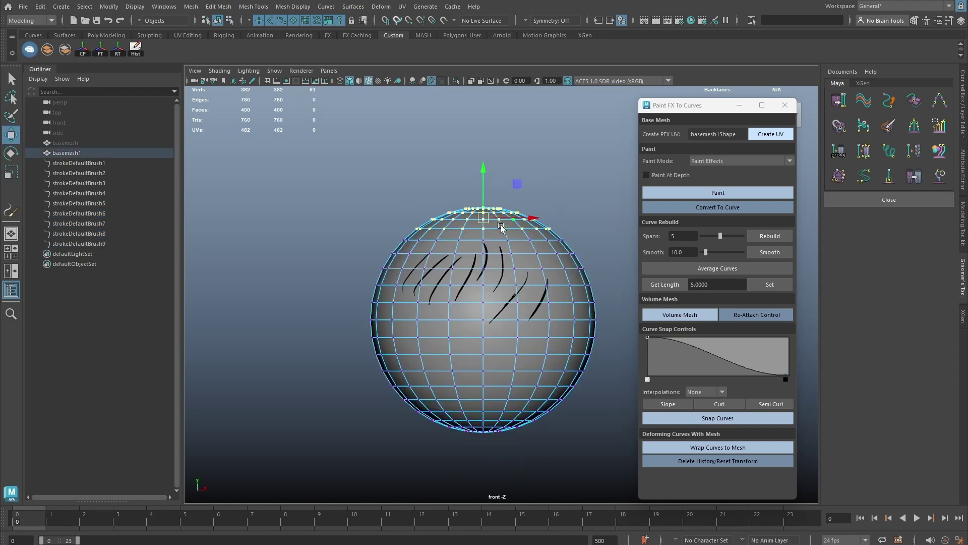
drag(483, 218, 487, 186)
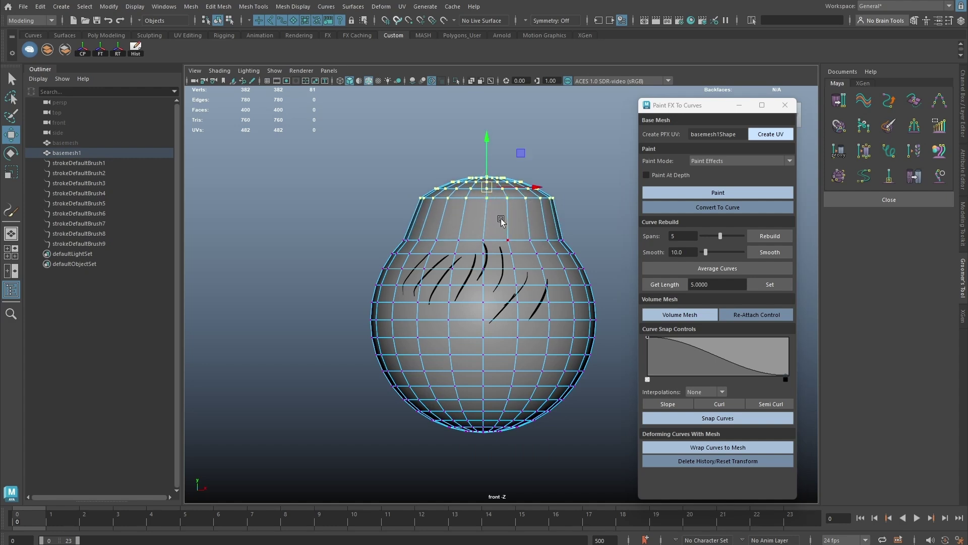
Paint four curved strokes on the stretched upper part of the mesh.
key(y)
drag(460, 222, 499, 191)
drag(493, 225, 505, 199)
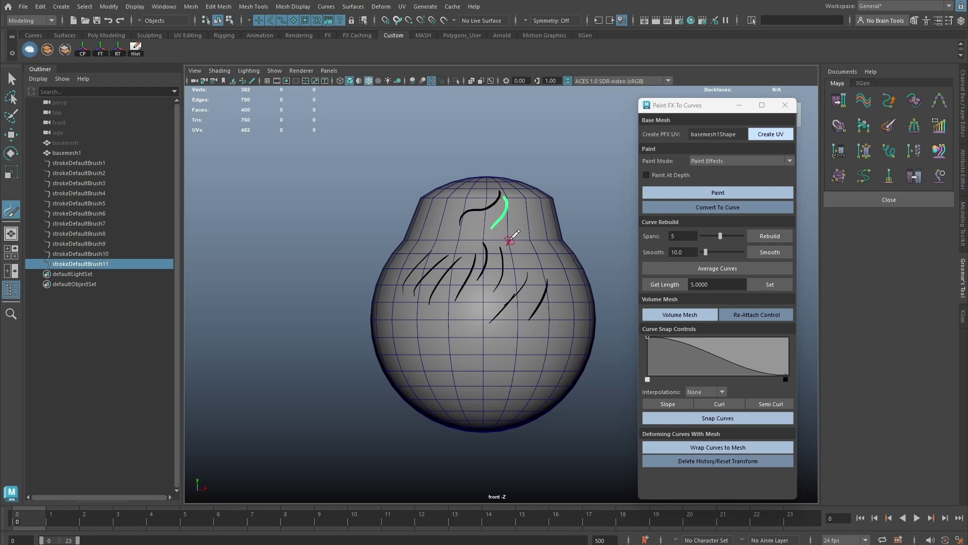
drag(518, 236, 525, 202)
drag(438, 234, 466, 199)
Select the topmost vertices of the deformed mesh and move them further upward.
key(w)
right_drag(524, 199, 471, 200)
drag(394, 154, 554, 187)
drag(486, 180, 481, 161)
Paint several more strokes across the middle of the deformed mesh.
key(y)
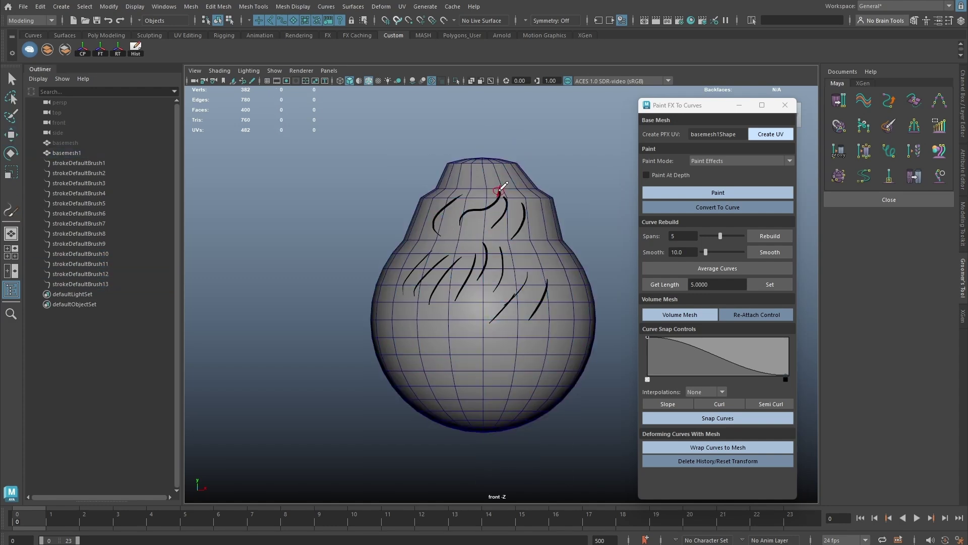
mouse_move(460, 234)
mouse_down()
mouse_move(504, 209)
mouse_move(551, 257)
mouse_up()
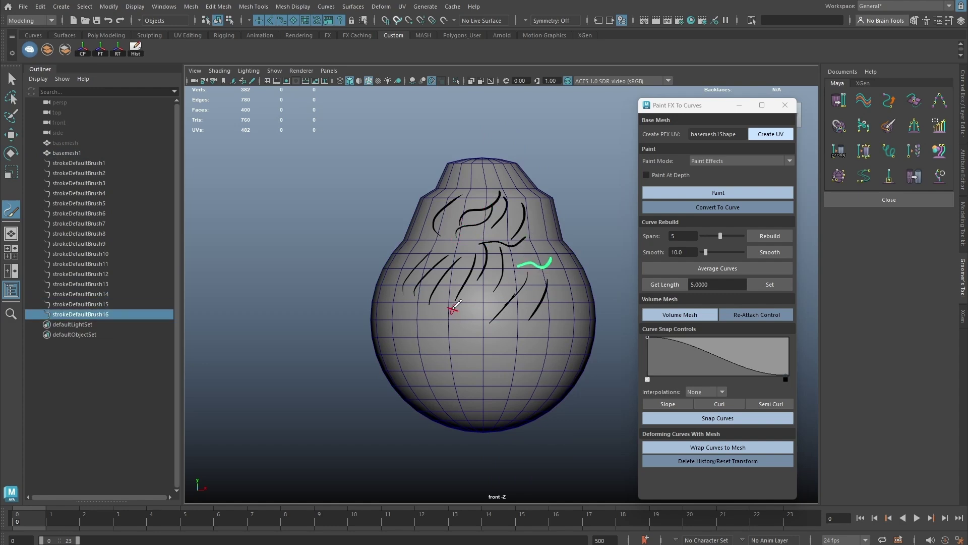
drag(418, 318, 461, 303)
drag(415, 342, 459, 305)
Undo the vertex moves and the painted strokes back to the third stroke on the undeformed sphere.
key(ctrl+z)
key(ctrl+z)
key(q)
key(ctrl+z)
key(ctrl+z)
key(ctrl+z)
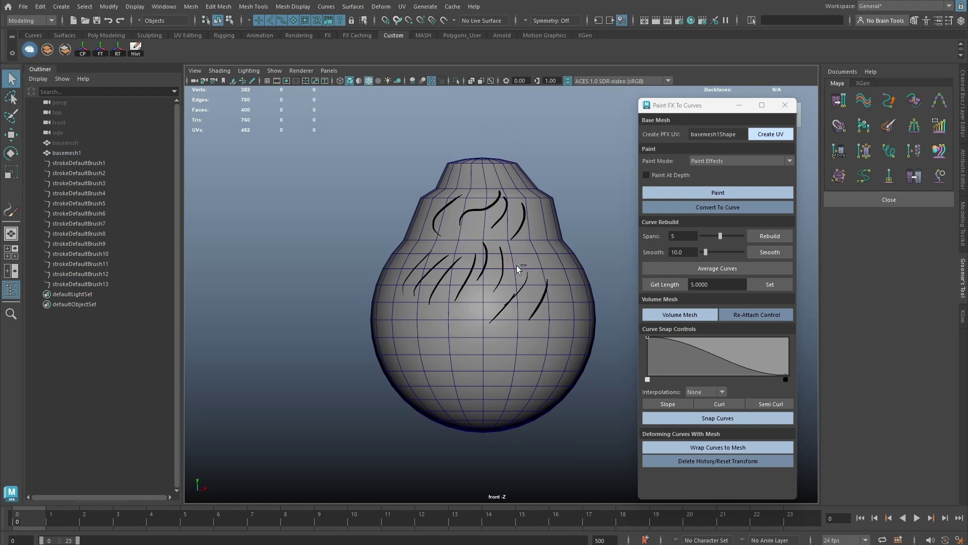
key(ctrl+z)
key(ctrl+z)
key(ctrl+z)
key(ctrl+z)
key(ctrl+z)
key(ctrl+z)
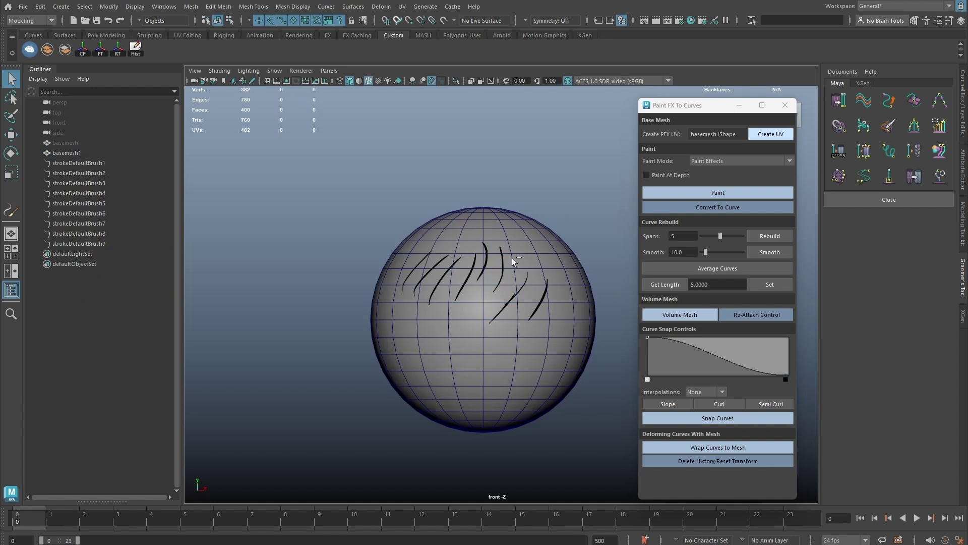
key(ctrl+z)
key(ctrl+z)
key(ctrl+z)
key(ctrl+z)
key(ctrl+z)
key(ctrl+z)
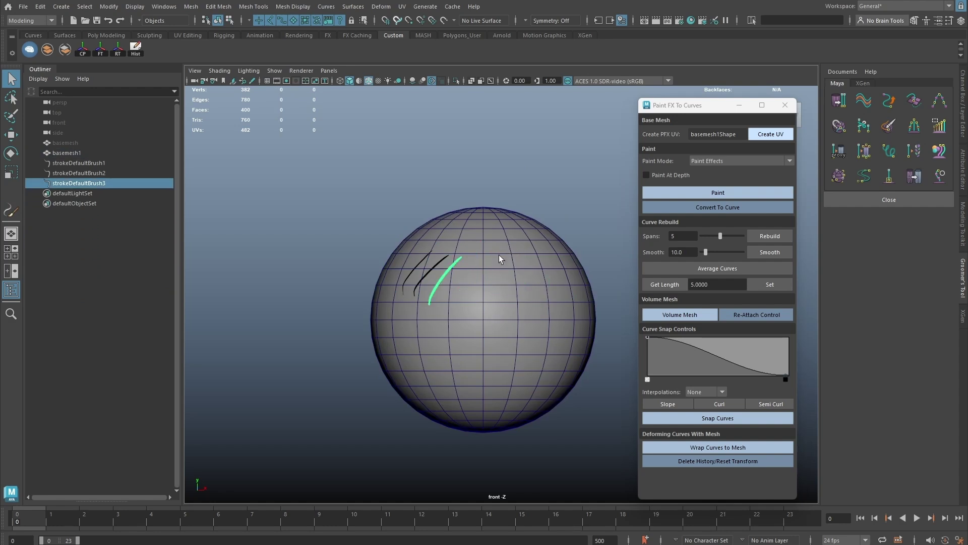
Paint ten more short strokes continuing the row across the front of the sphere.
key(y)
drag(456, 299, 486, 264)
mouse_move(487, 309)
mouse_down()
mouse_move(516, 277)
mouse_move(498, 319)
mouse_up()
drag(525, 283, 517, 308)
mouse_move(534, 277)
mouse_down()
mouse_move(529, 298)
mouse_move(537, 297)
mouse_up()
mouse_move(555, 287)
mouse_down()
mouse_move(546, 302)
mouse_move(554, 308)
mouse_up()
drag(570, 287, 551, 316)
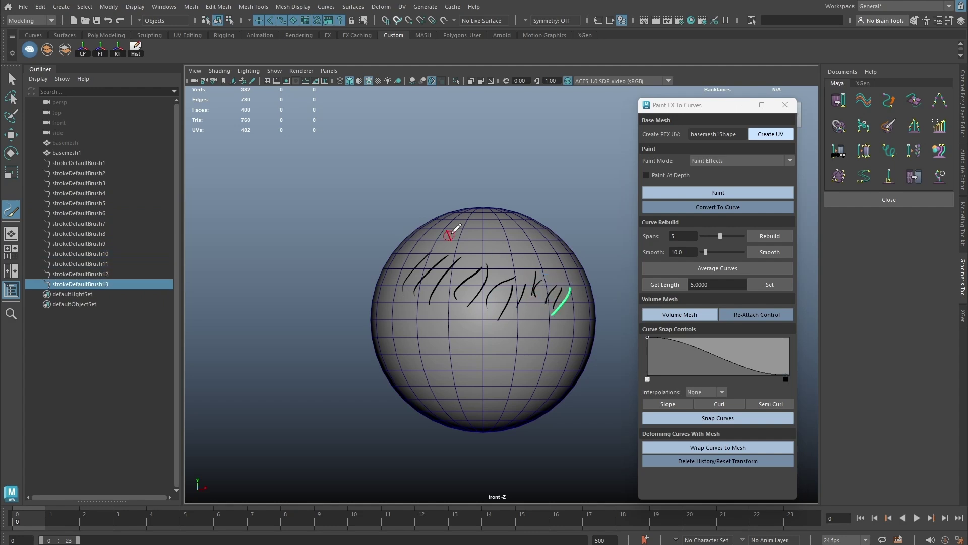
Enable Paint At Depth and paint a wavy stroke running from the sphere's upper right surface out into empty space.
click(651, 174)
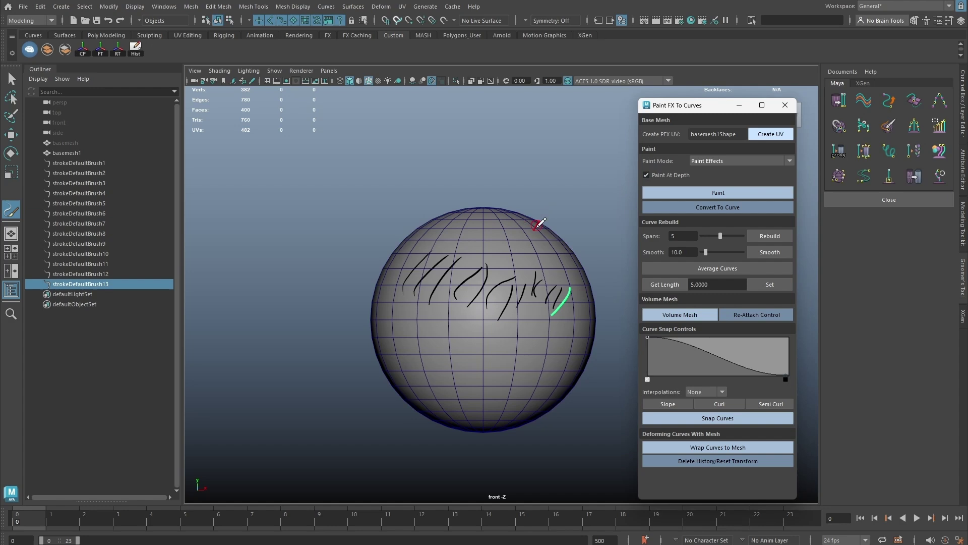
drag(537, 225, 516, 241)
drag(555, 193, 552, 173)
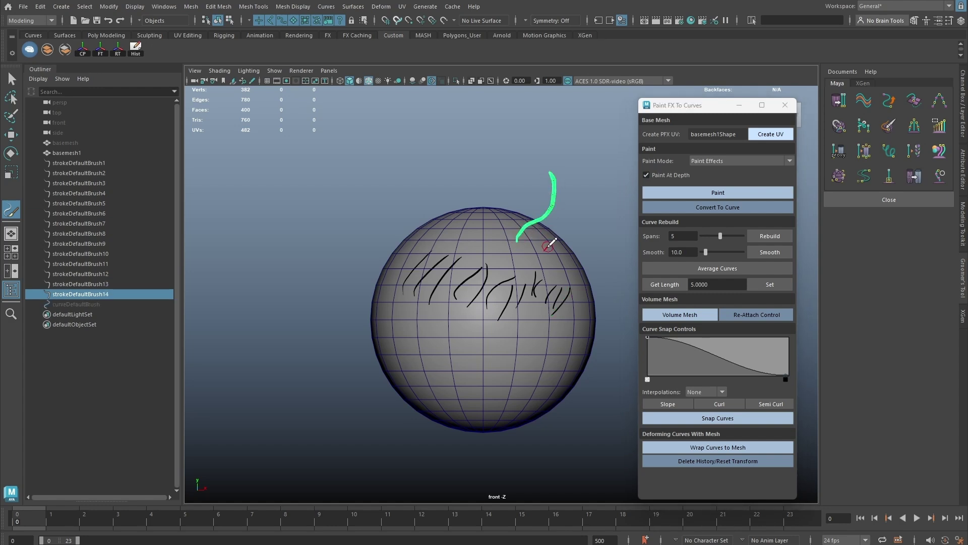
Paint four wavy strokes from the sphere's upper surface into empty space with Paint At Depth on, and one short surface stroke with it off.
mouse_move(534, 249)
mouse_down()
mouse_move(600, 206)
mouse_move(602, 178)
mouse_up()
click(668, 176)
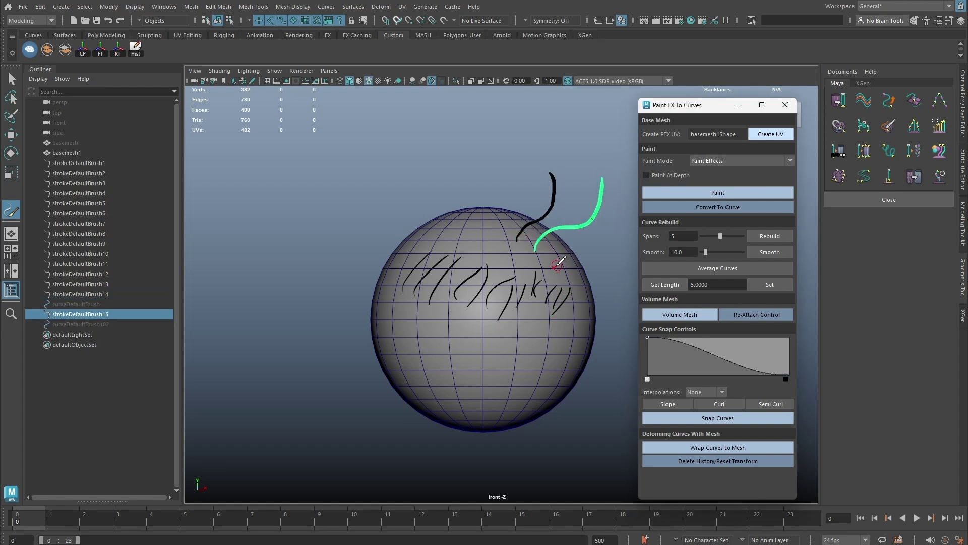
drag(549, 267, 576, 247)
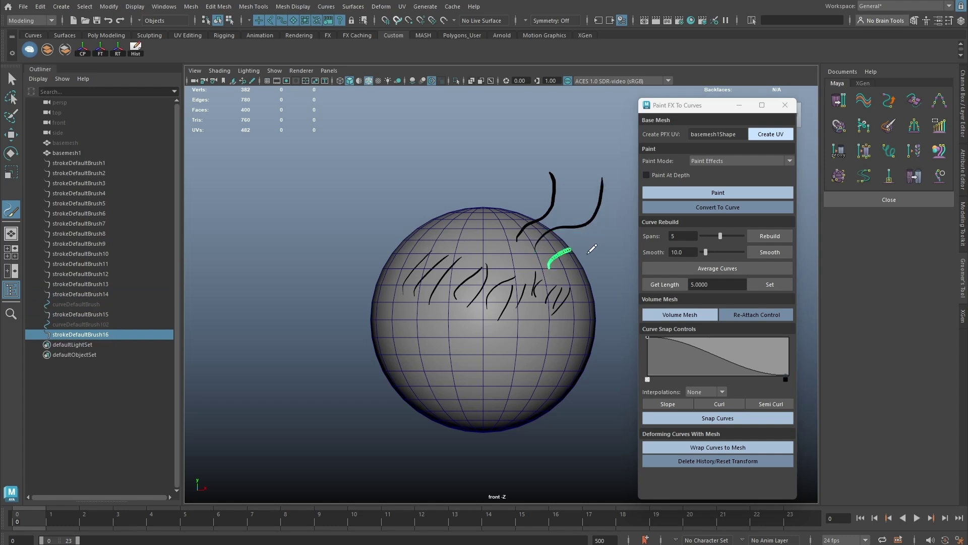
click(650, 178)
mouse_move(554, 283)
mouse_down()
mouse_move(616, 249)
mouse_move(629, 224)
mouse_up()
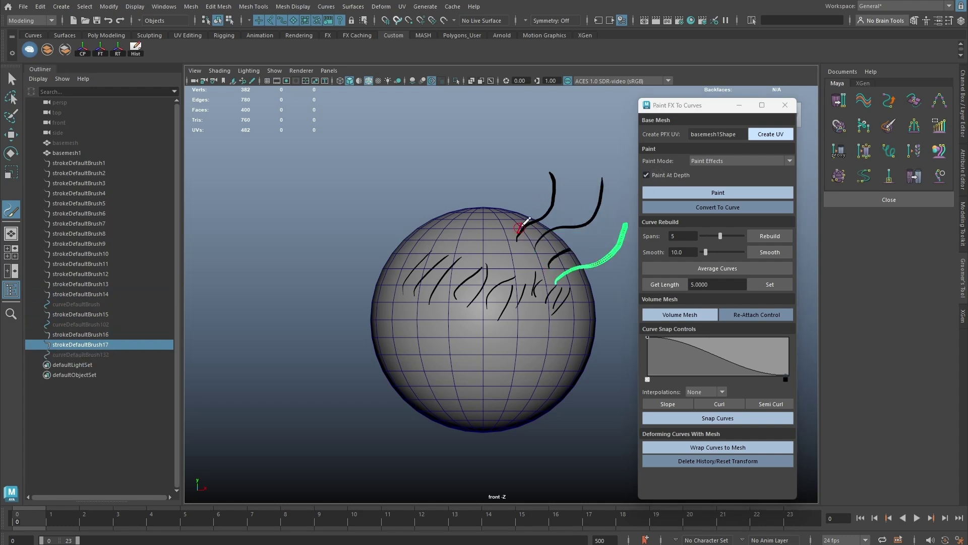
drag(498, 224, 526, 165)
drag(478, 228, 488, 152)
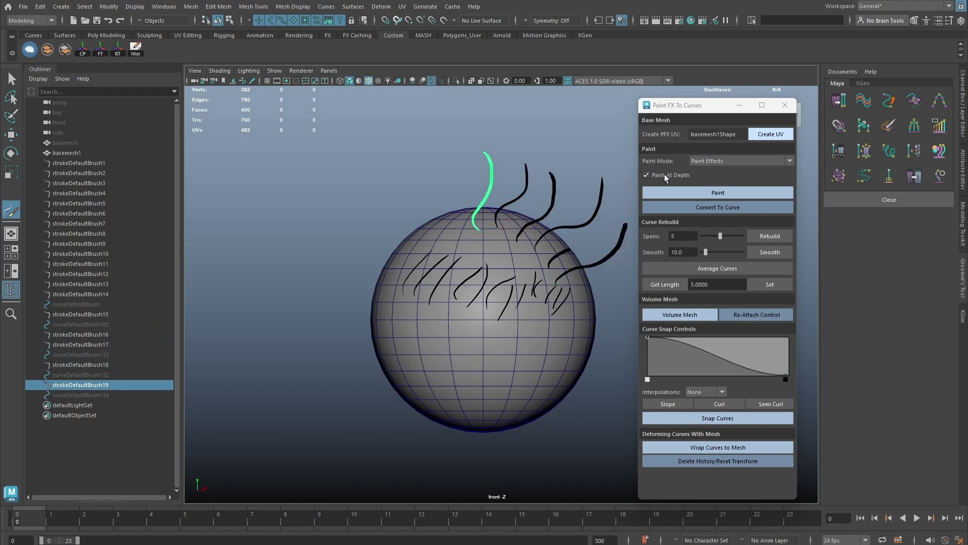
Disable Paint At Depth and paint four short strokes on the sphere's upper left surface.
click(665, 176)
mouse_move(455, 234)
mouse_down()
mouse_move(428, 222)
mouse_move(391, 256)
mouse_up()
key(w)
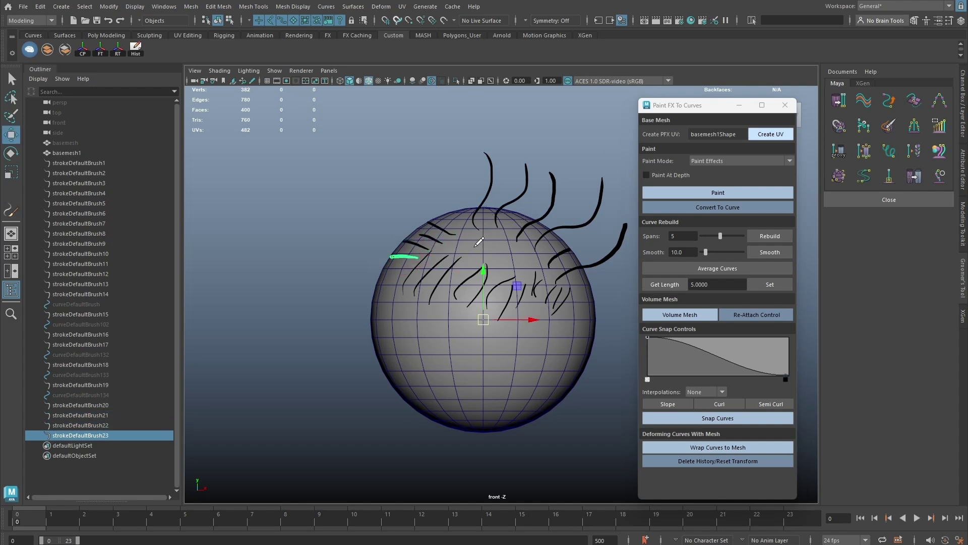
Try moving the sphere mesh down and to the left, and undo back through the last two painted strokes.
click(498, 249)
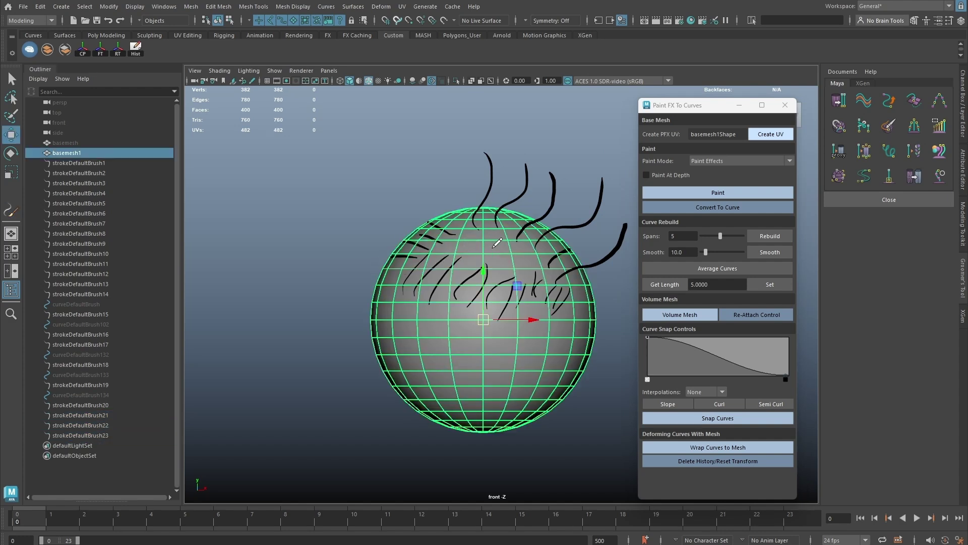
mouse_move(490, 321)
mouse_down()
mouse_move(460, 339)
mouse_move(466, 353)
mouse_up()
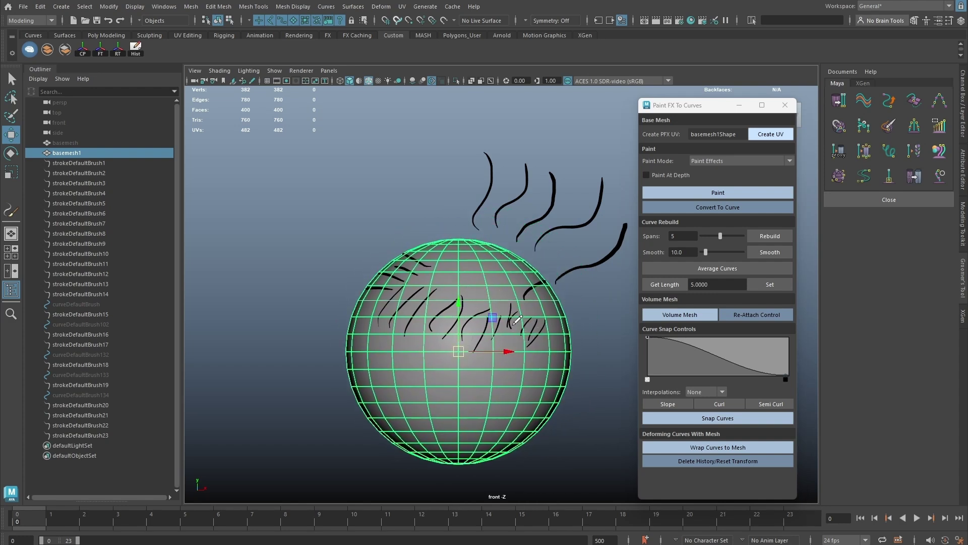
key(ctrl+z)
key(ctrl+z)
key(ctrl+z)
key(ctrl+z)
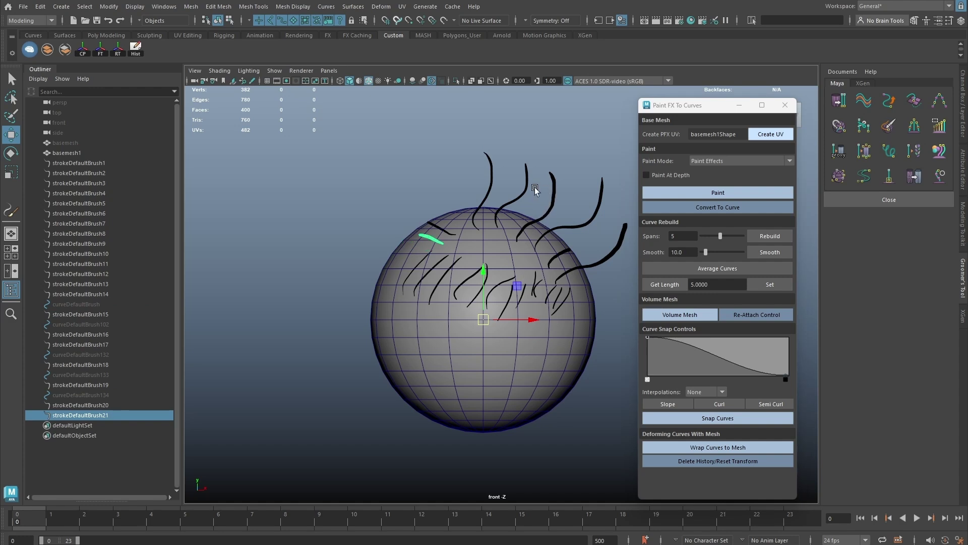
Convert all painted strokes to curves and inspect their control vertices.
click(700, 208)
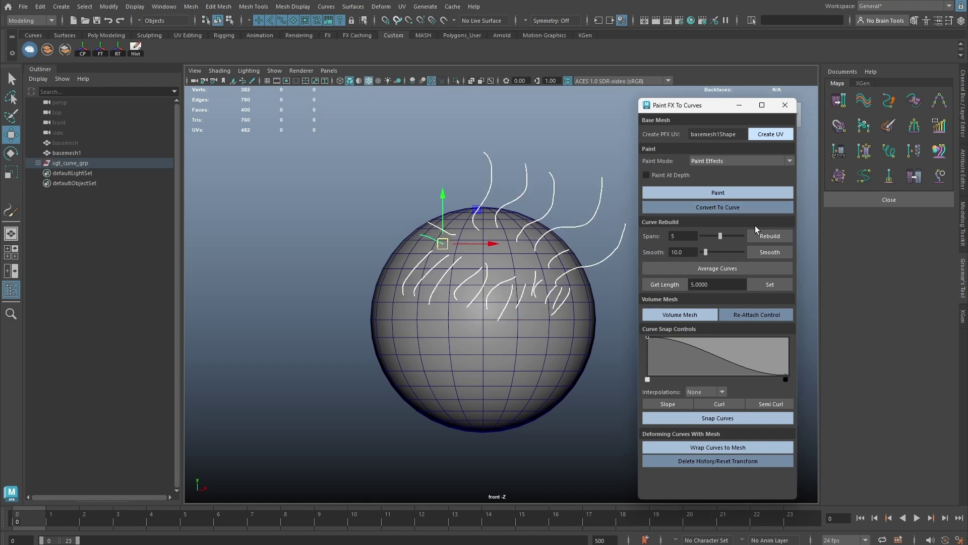
key(q)
right_drag(521, 191, 519, 160)
drag(372, 145, 635, 357)
click(581, 286)
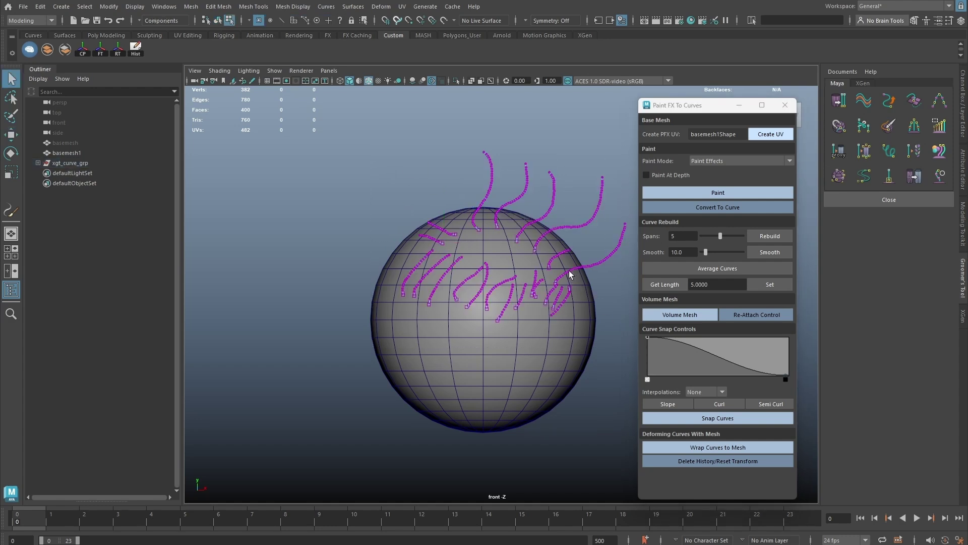
Return the curves to object selection, rebuild them with 5 spans and smooth them at 10.0.
right_drag(570, 271, 601, 249)
click(759, 236)
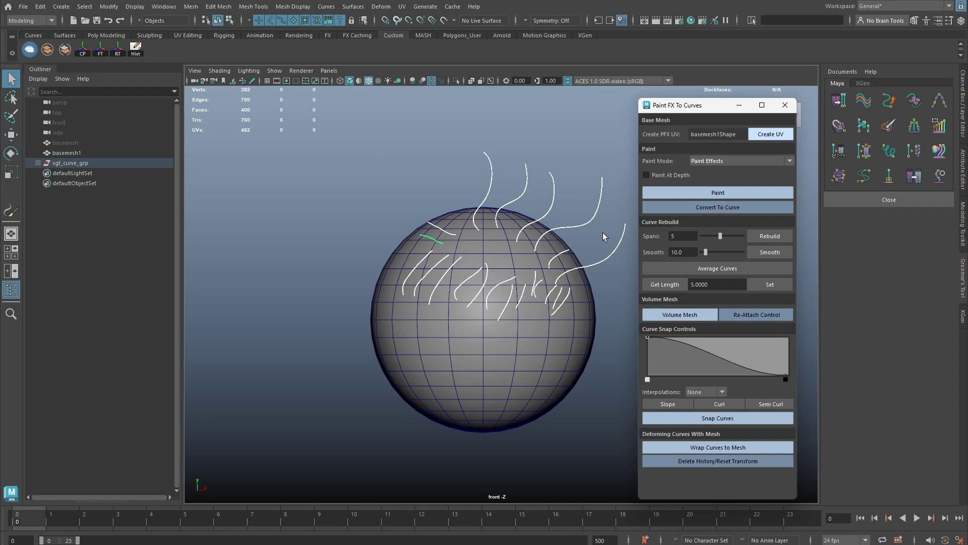
click(771, 252)
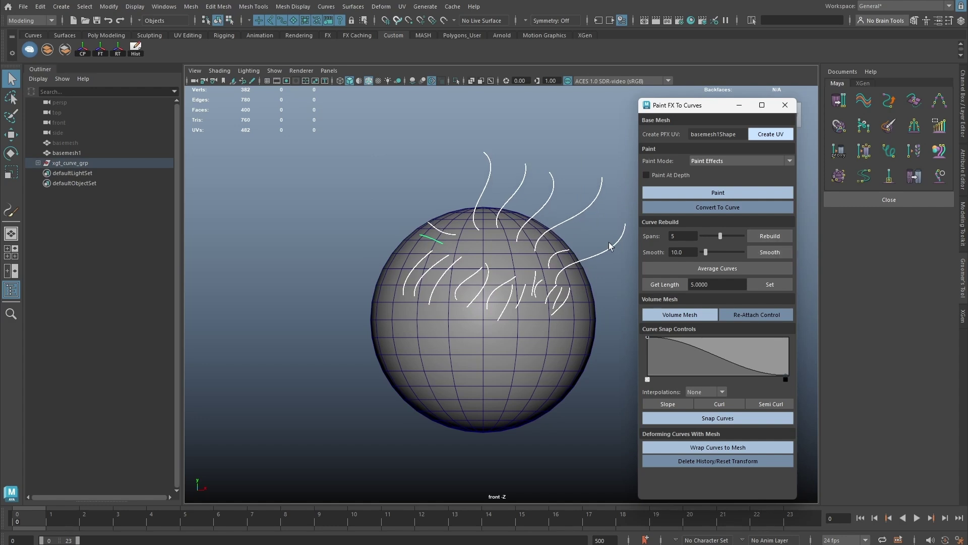
Try Average Curves on the converted curves and undo it.
click(677, 266)
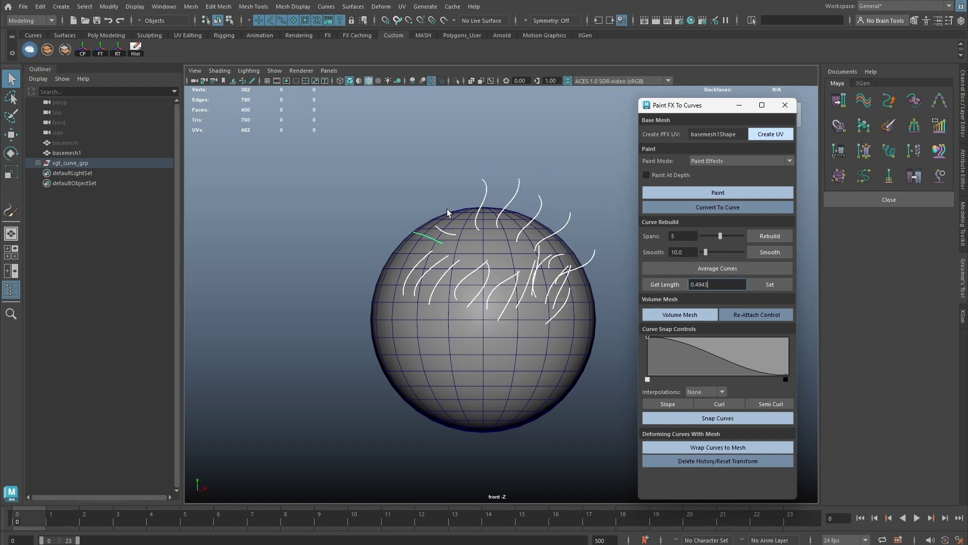
click(576, 175)
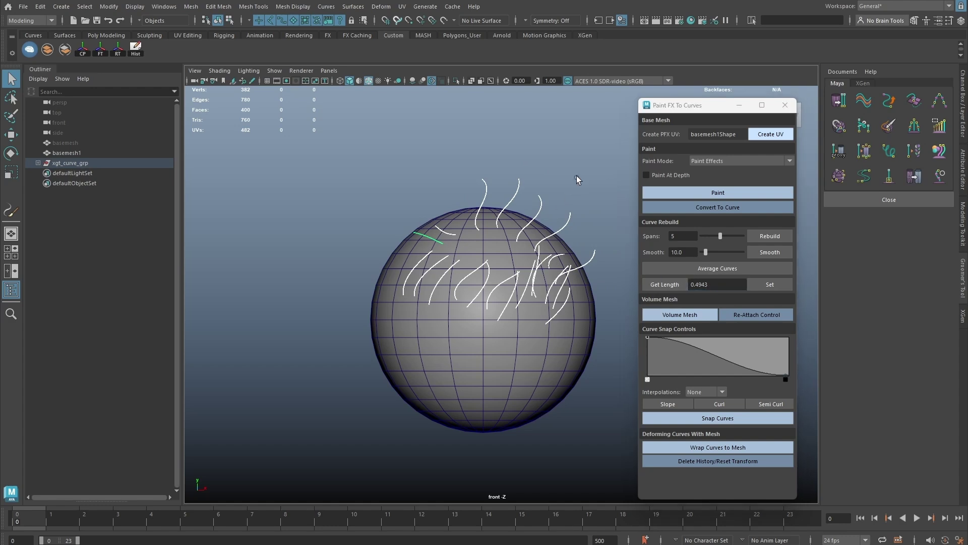
key(ctrl+z)
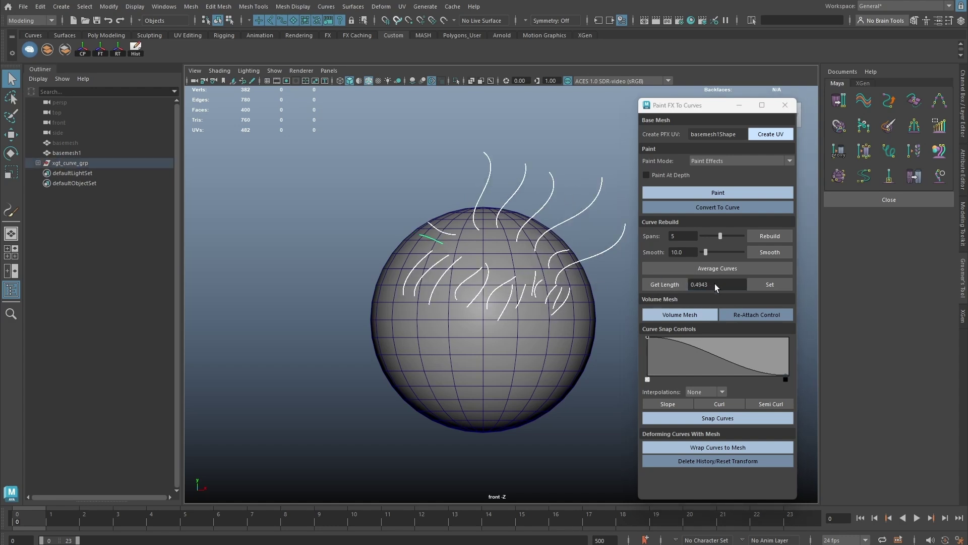
Try setting the length of all the curves to 1.2 and undo it.
double_click(718, 283)
text(1.2)
click(769, 286)
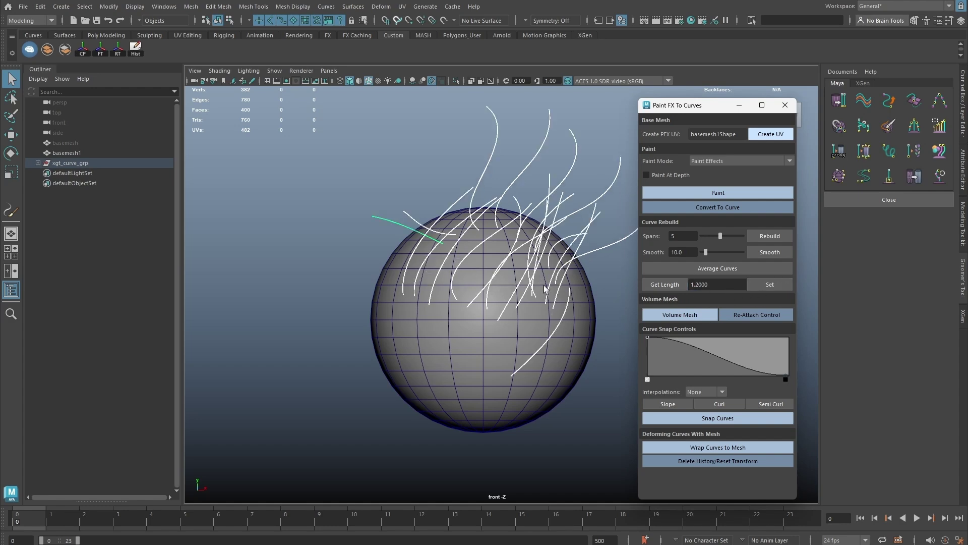
alt+middle_drag(563, 222, 541, 229)
key(ctrl+z)
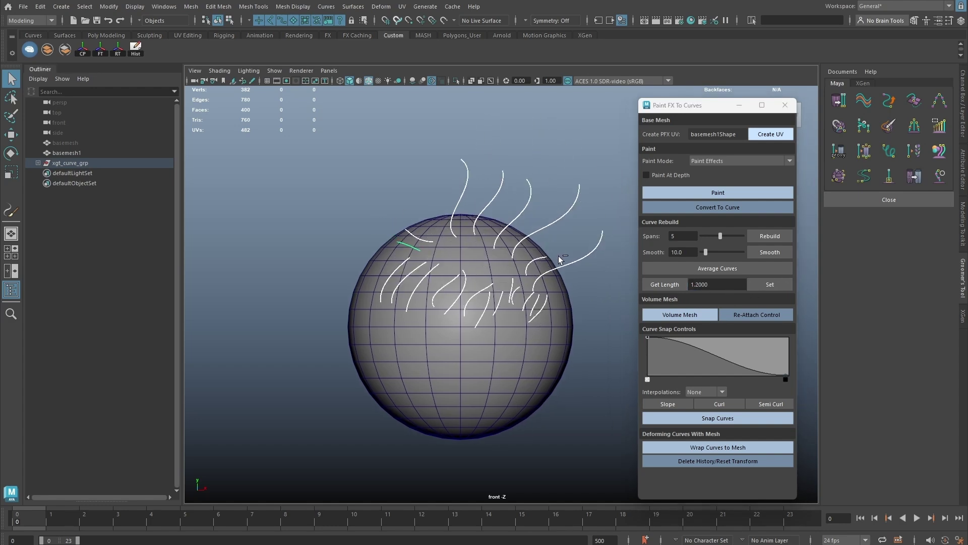
Try setting the length of all the curves to 0.65 and undo it.
double_click(710, 285)
text(0)
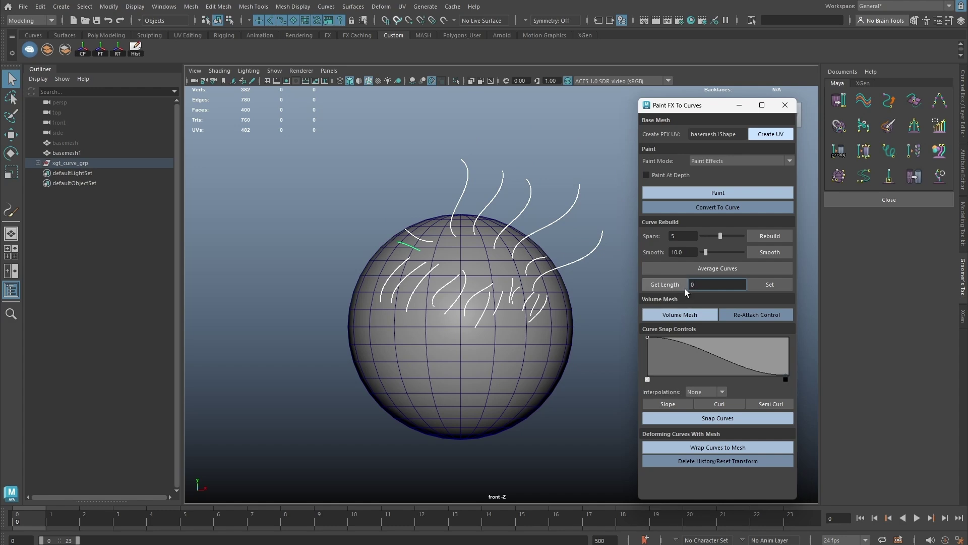
text(.65)
click(766, 284)
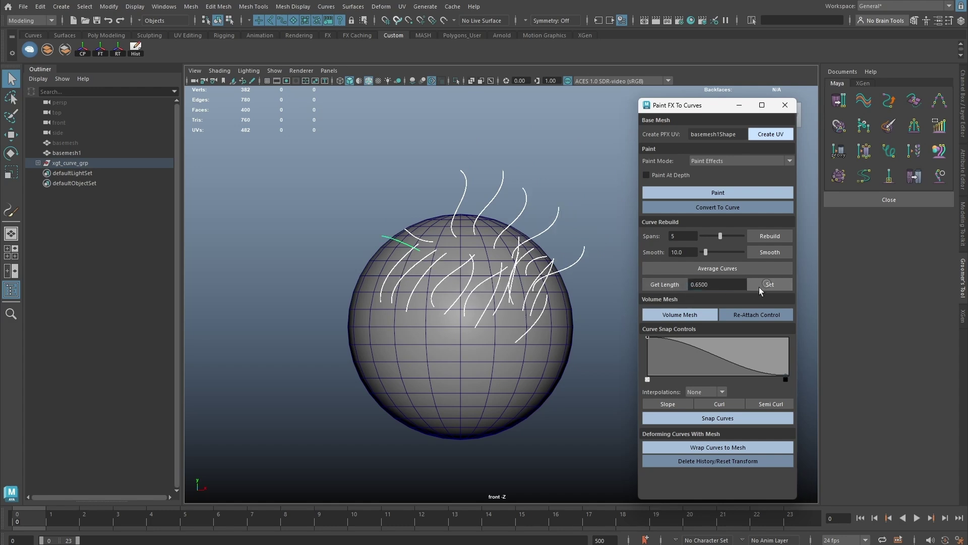
alt+middle_drag(526, 230, 539, 228)
key(ctrl+z)
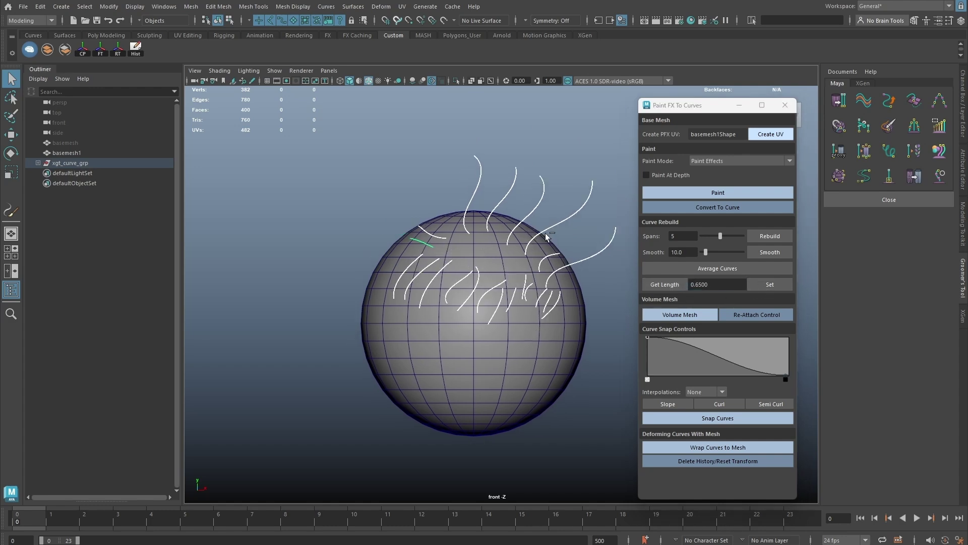
Delete the converted curves and, with the sphere selected, set the paint mode to Auto Convert To Curves.
key(Delete)
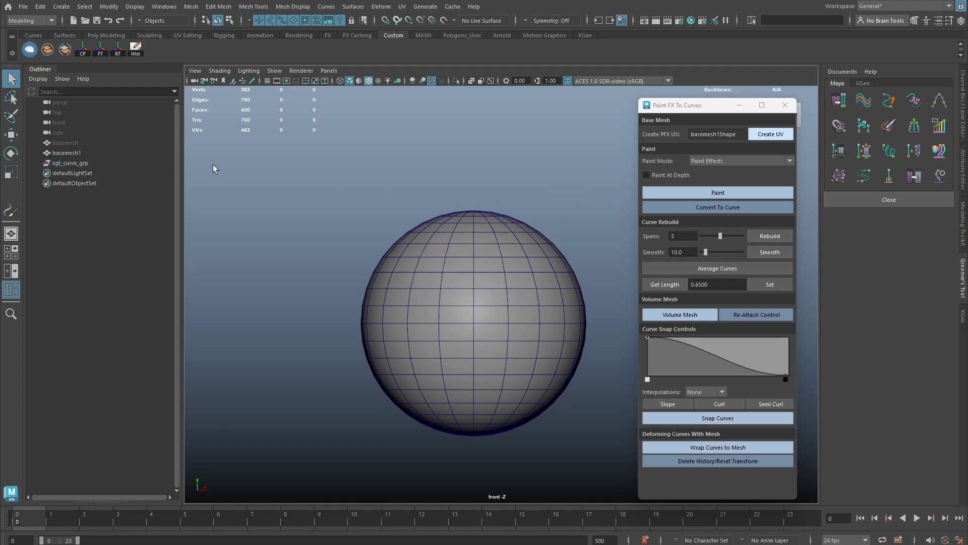
click(513, 255)
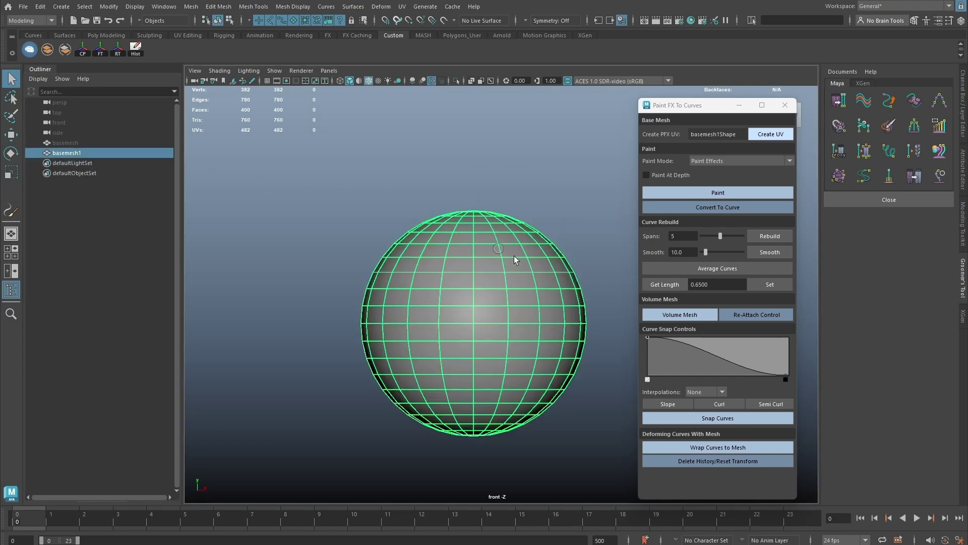
click(714, 160)
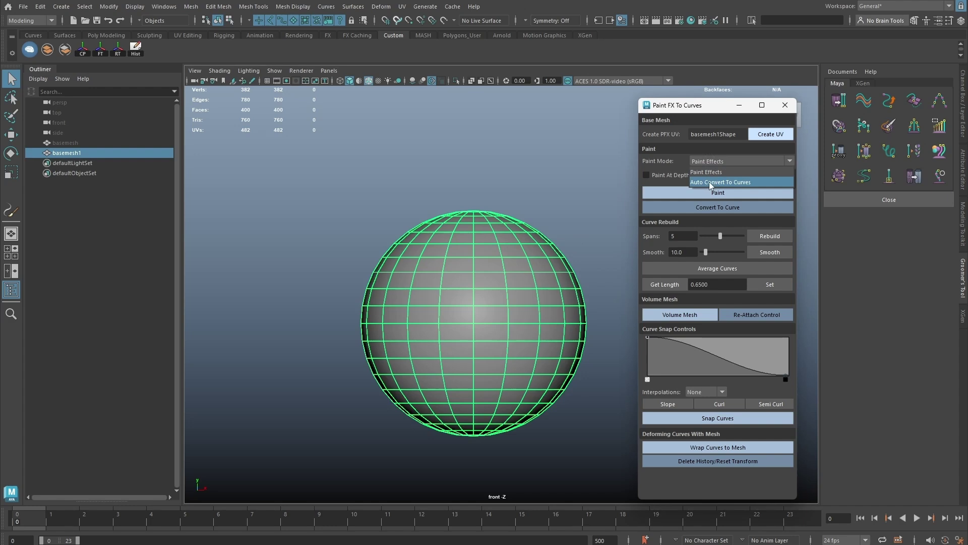
click(709, 182)
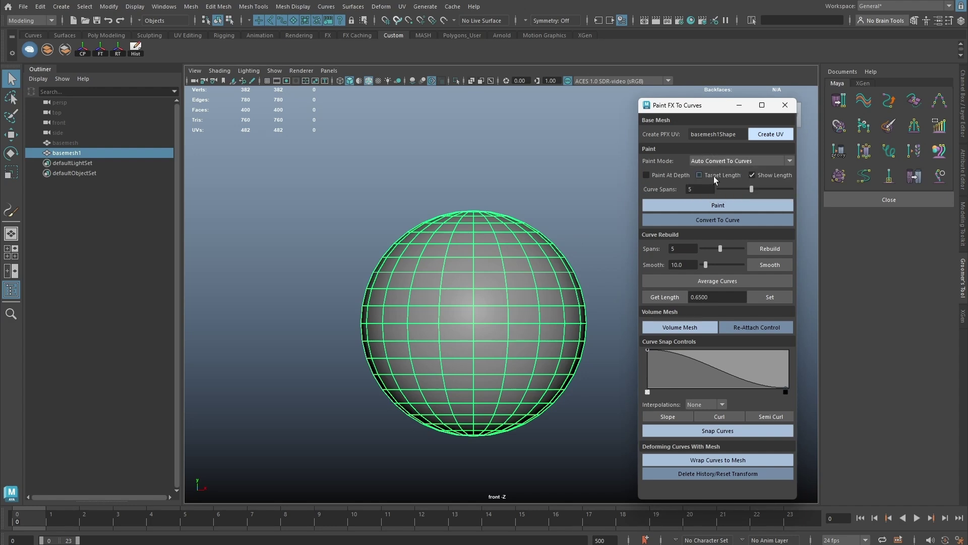
Paint seven curved strokes across the front of the sphere in Auto Convert To Curves mode, undoing an extra eighth one.
click(716, 205)
mouse_move(463, 244)
mouse_down()
mouse_move(509, 267)
mouse_move(516, 294)
mouse_move(503, 337)
mouse_up()
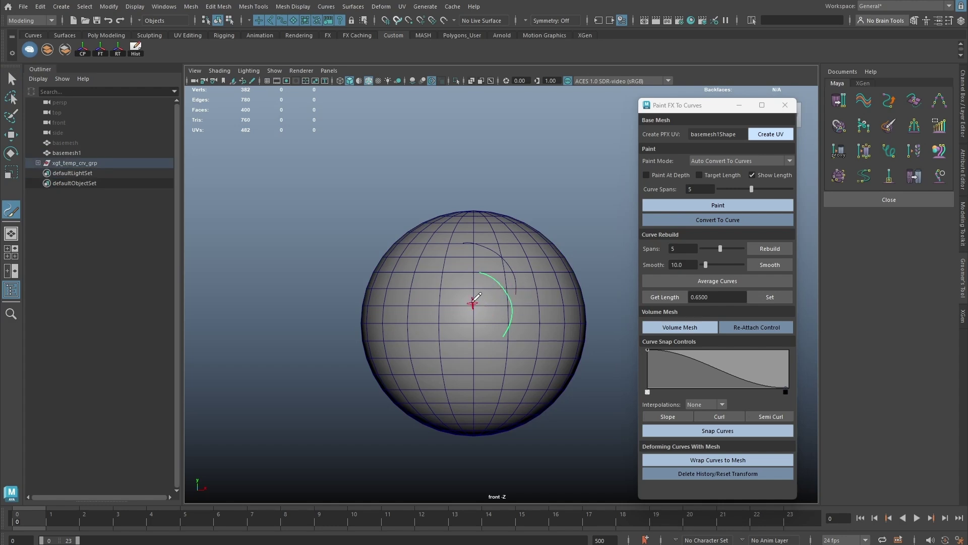
drag(473, 295, 467, 360)
drag(435, 288, 443, 347)
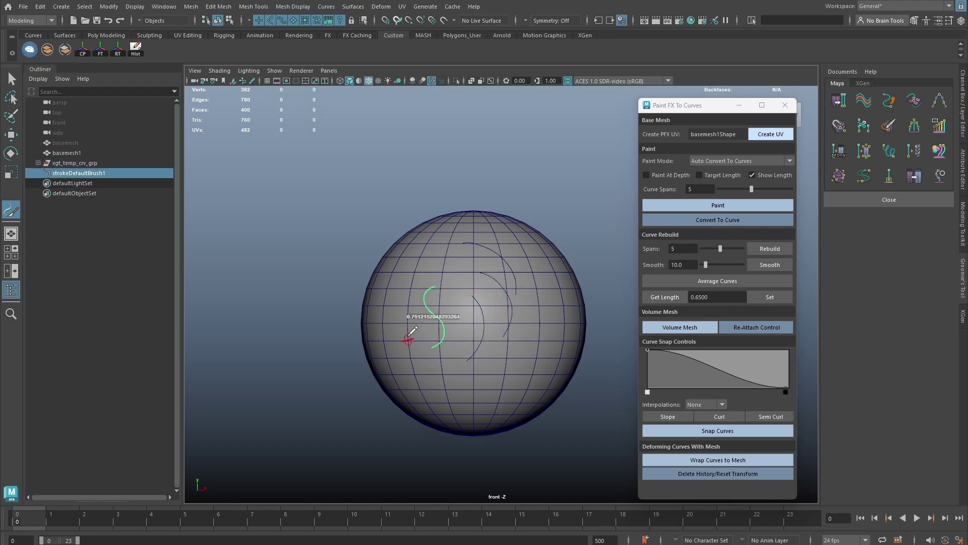
drag(406, 301, 404, 353)
mouse_move(533, 295)
mouse_down()
mouse_move(537, 347)
mouse_move(550, 348)
mouse_up()
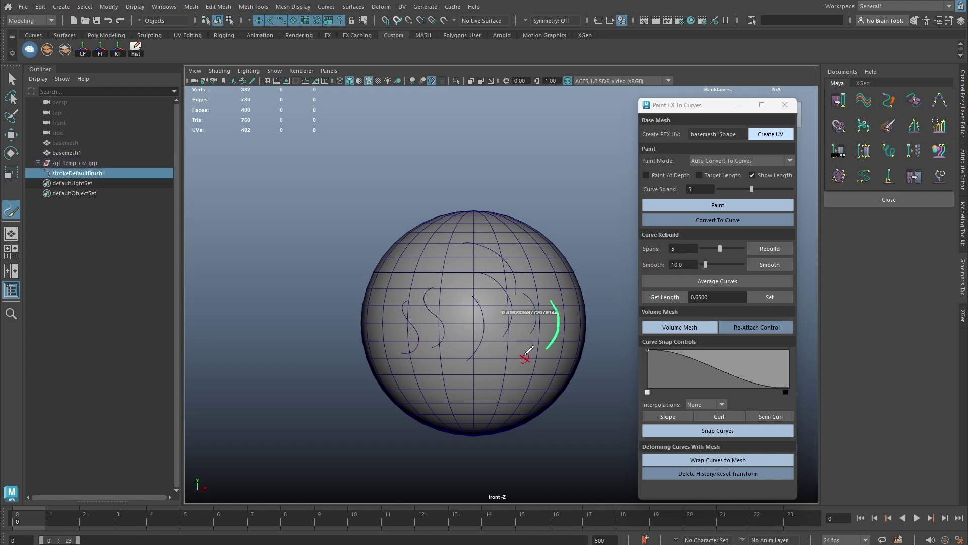
drag(522, 316, 514, 355)
key(q)
key(ctrl+z)
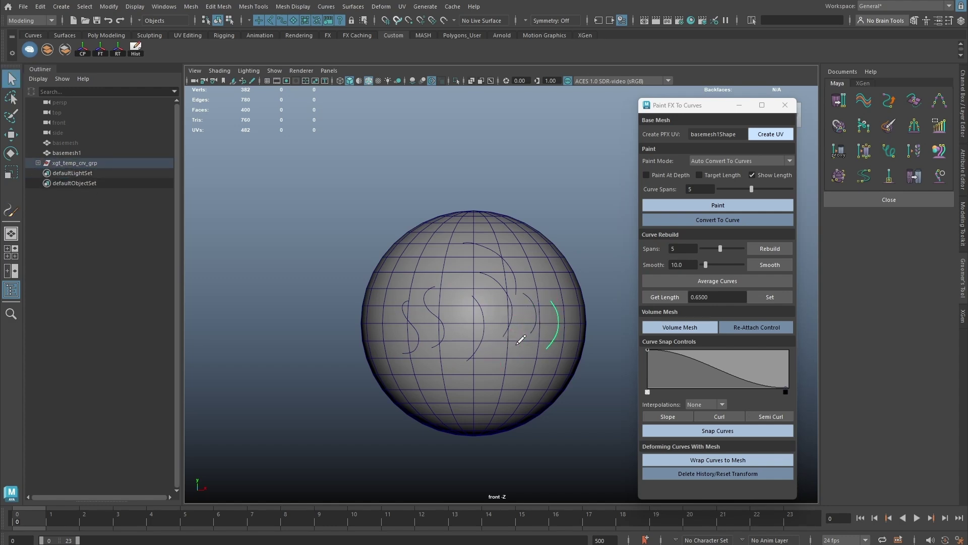
Paint several more curved strokes on the sphere's lower front and leave the paint tool to finish converting them.
mouse_move(521, 318)
mouse_down()
mouse_move(501, 338)
mouse_move(514, 356)
mouse_move(490, 380)
mouse_up()
key(w)
key(y)
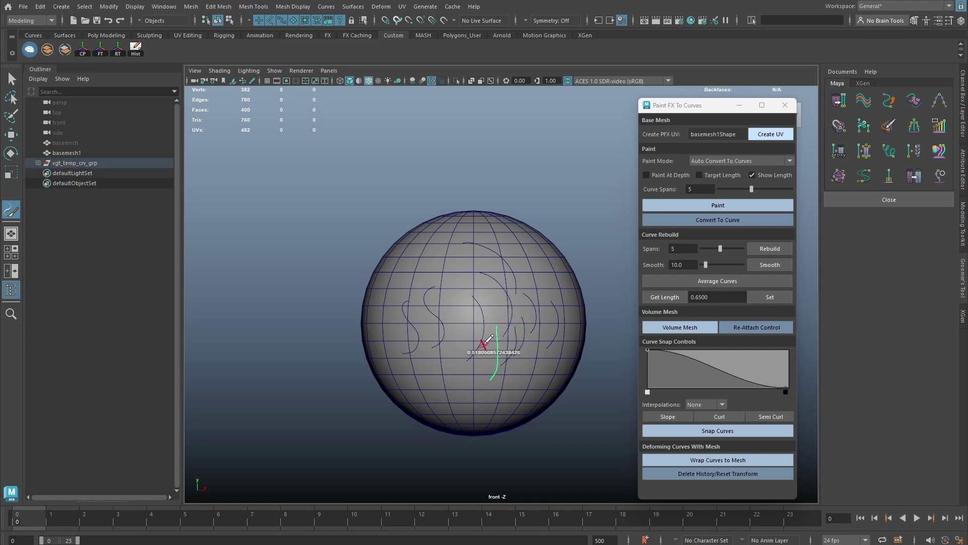
drag(486, 342, 468, 386)
key(w)
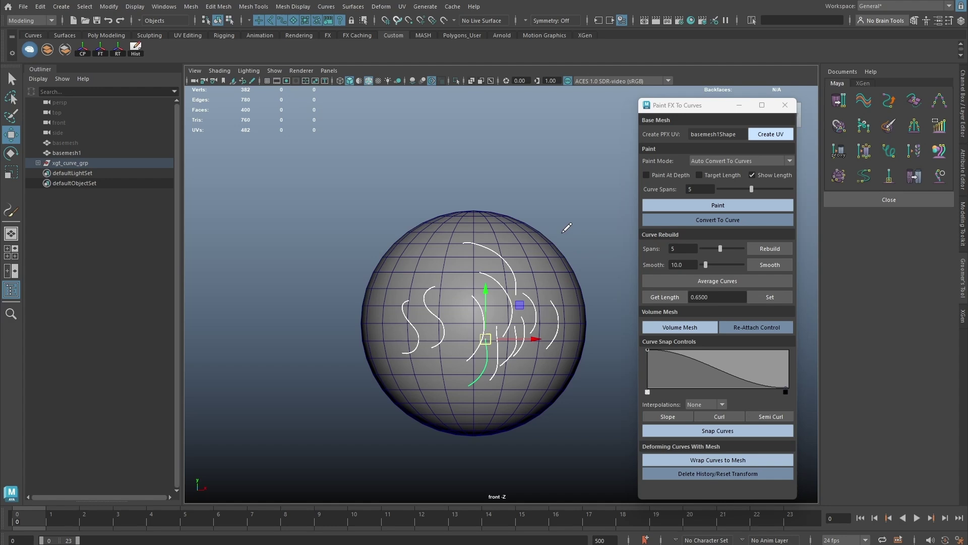
Display the control vertices of the auto-converted curves to check them against the Curve Spans setting.
double_click(700, 190)
alt+drag(534, 255, 537, 254)
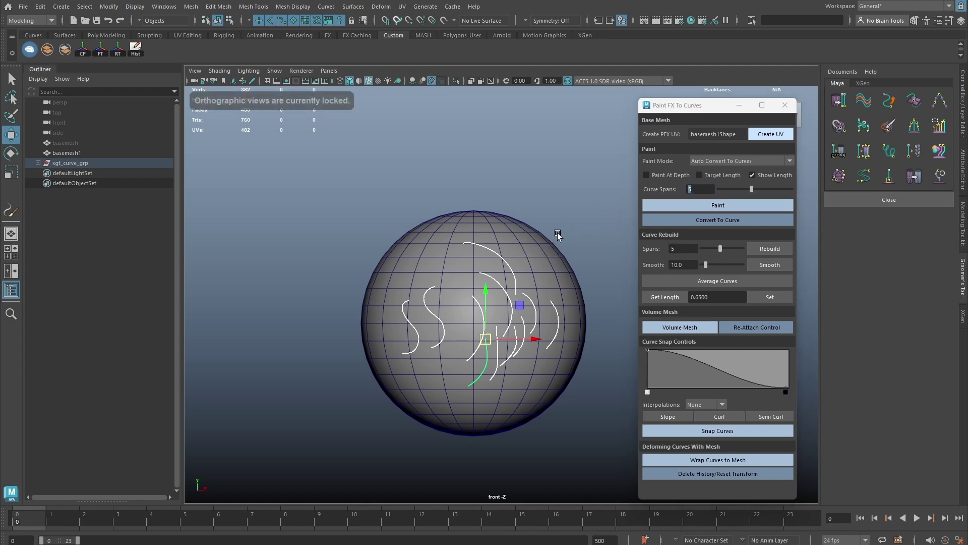
key(q)
right_drag(549, 241, 554, 219)
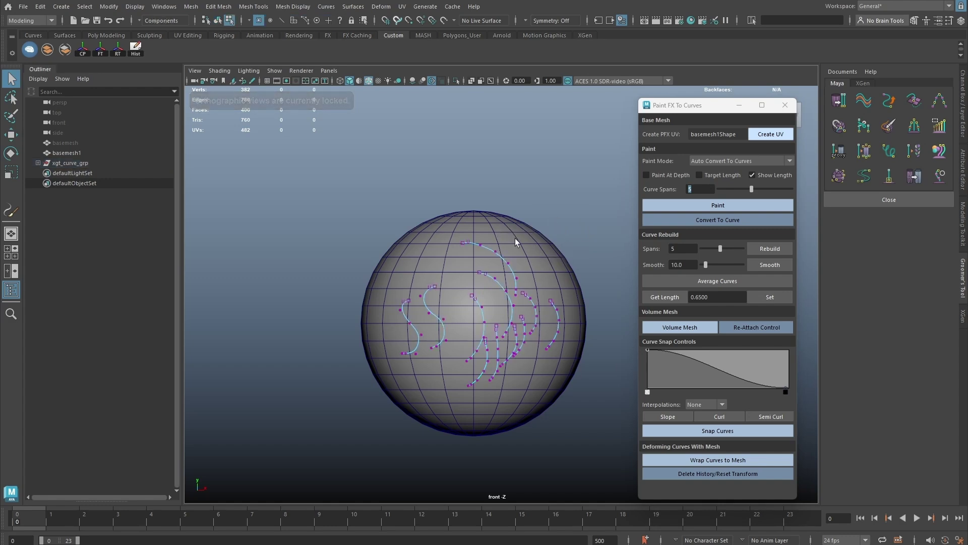
drag(554, 218, 456, 314)
click(513, 274)
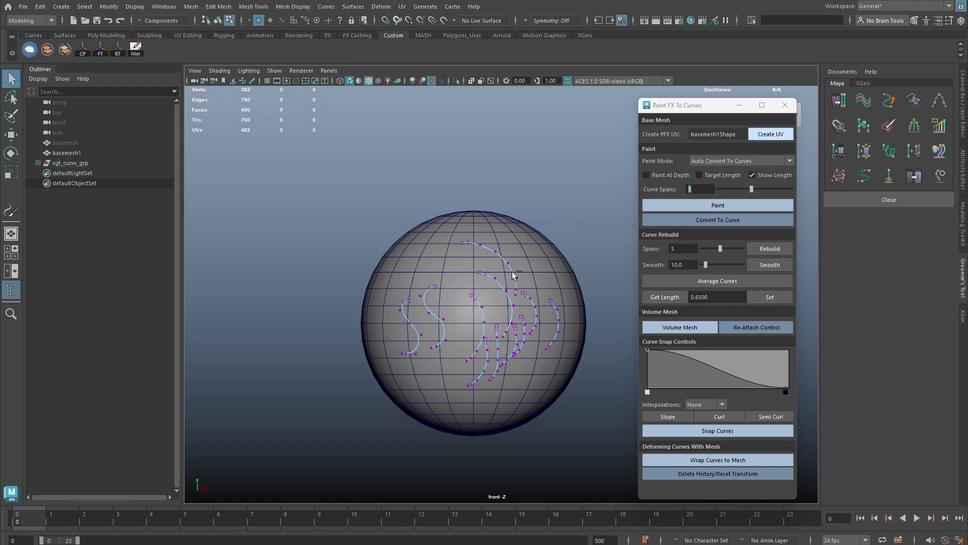
Delete the group of auto-converted curves and set Curve Spans to 15.
key(w)
click(69, 162)
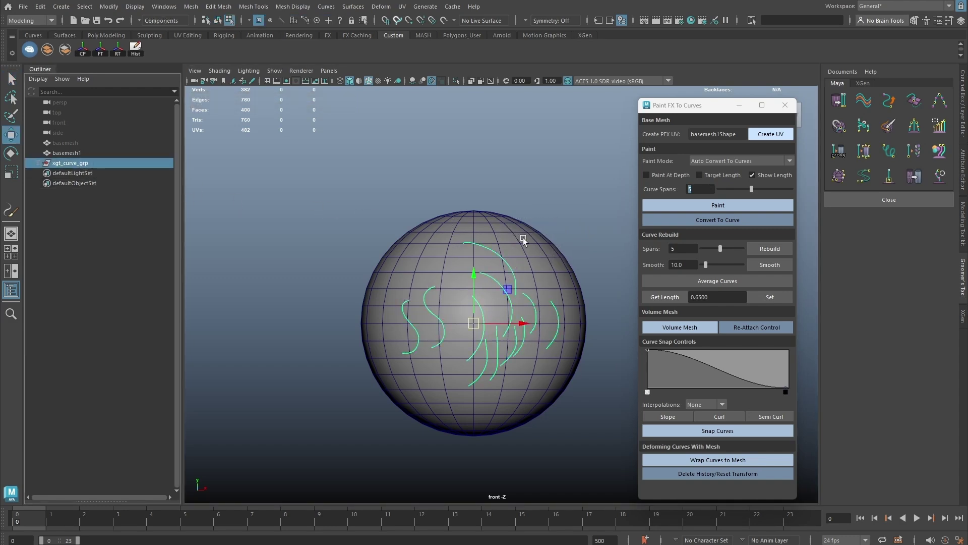
key(Delete)
click(684, 190)
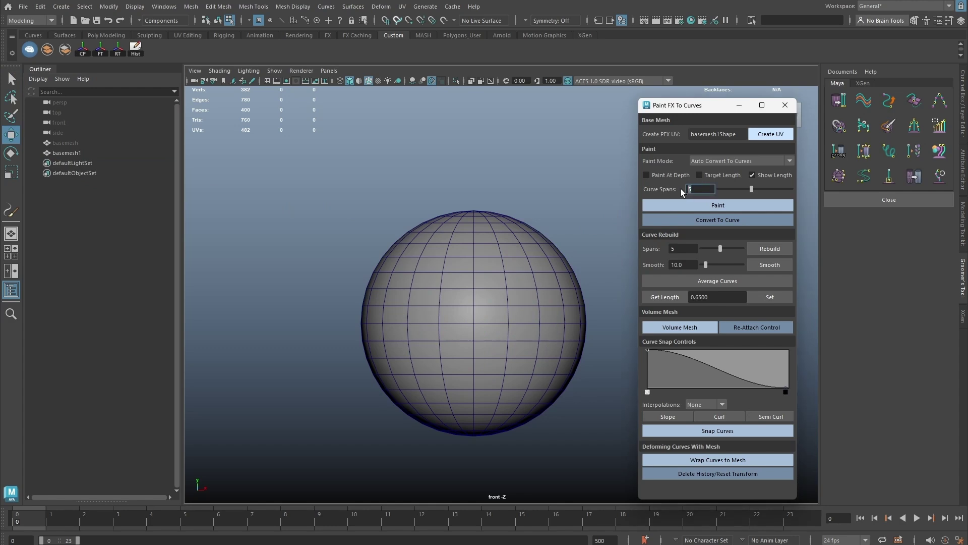
text(15)
key(Return)
Paint one long wavy curve down the sphere's front and display its control vertices after conversion.
click(701, 206)
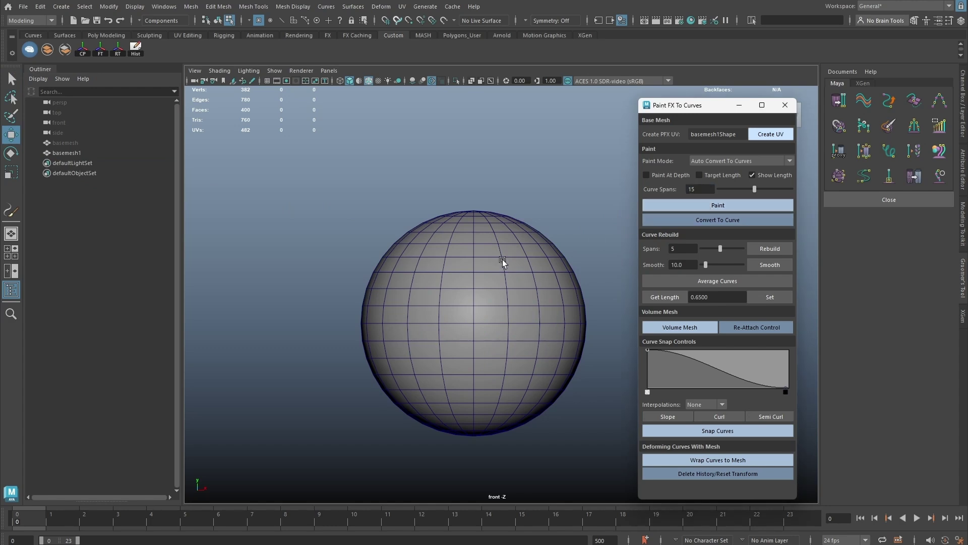
click(661, 205)
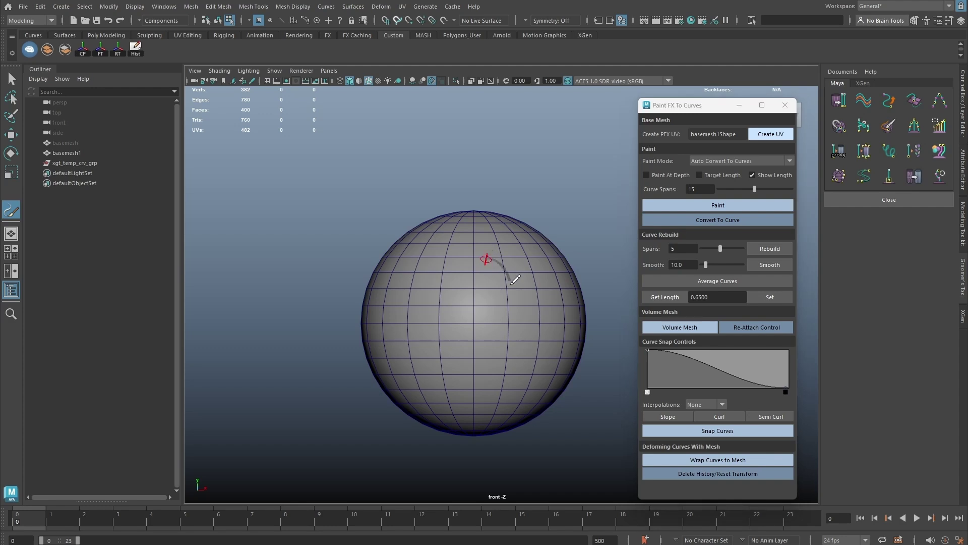
drag(515, 279, 512, 357)
key(q)
right_drag(549, 254, 526, 309)
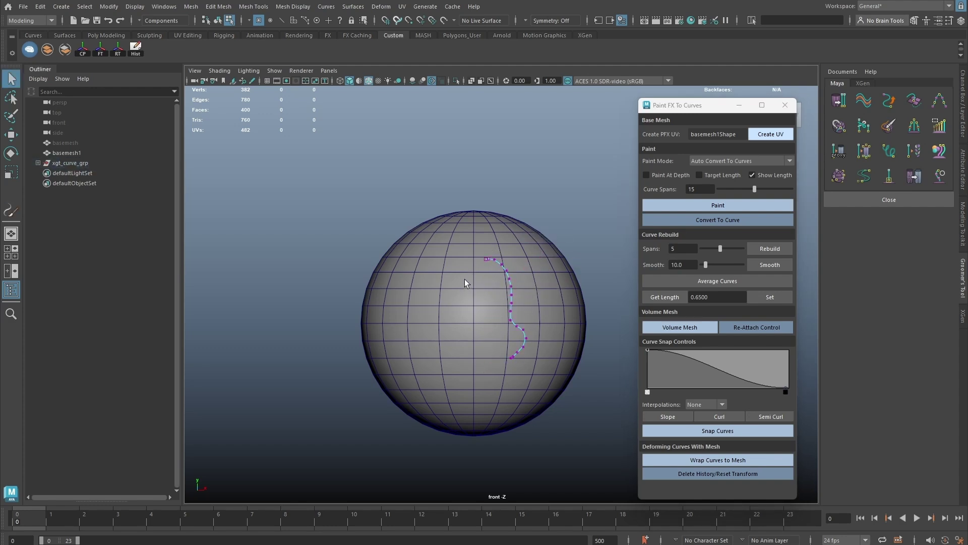
Paint four more curved strokes across the sphere's front, leave the paint tool, and undo the last operations.
click(668, 204)
drag(467, 277, 464, 340)
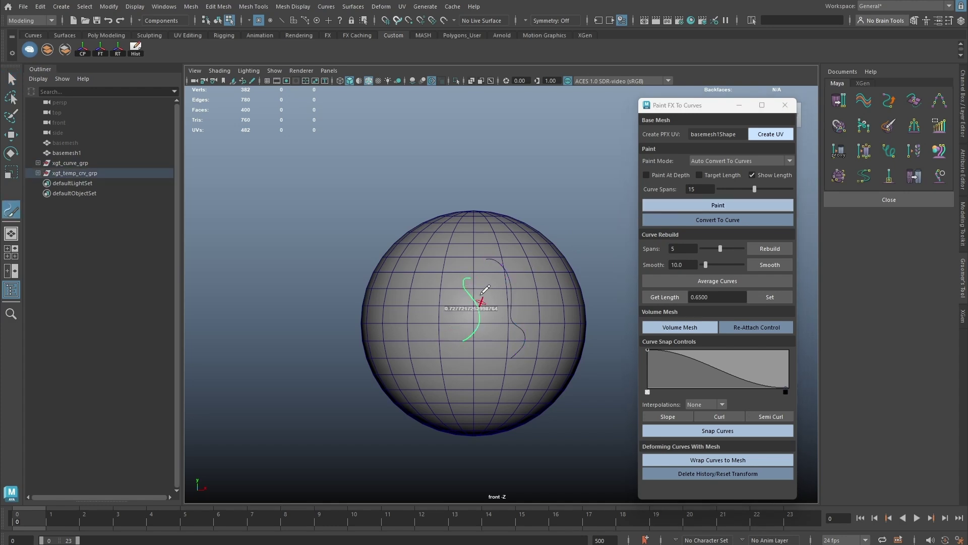
drag(441, 288, 438, 343)
drag(489, 283, 498, 353)
drag(546, 283, 528, 357)
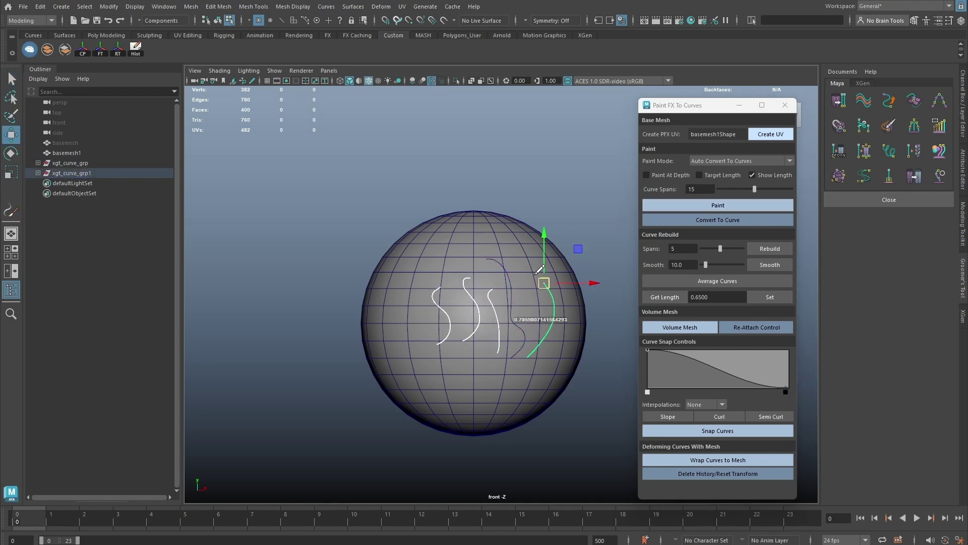
key(q)
right_drag(521, 287, 522, 249)
key(ctrl+z)
key(ctrl+z)
key(w)
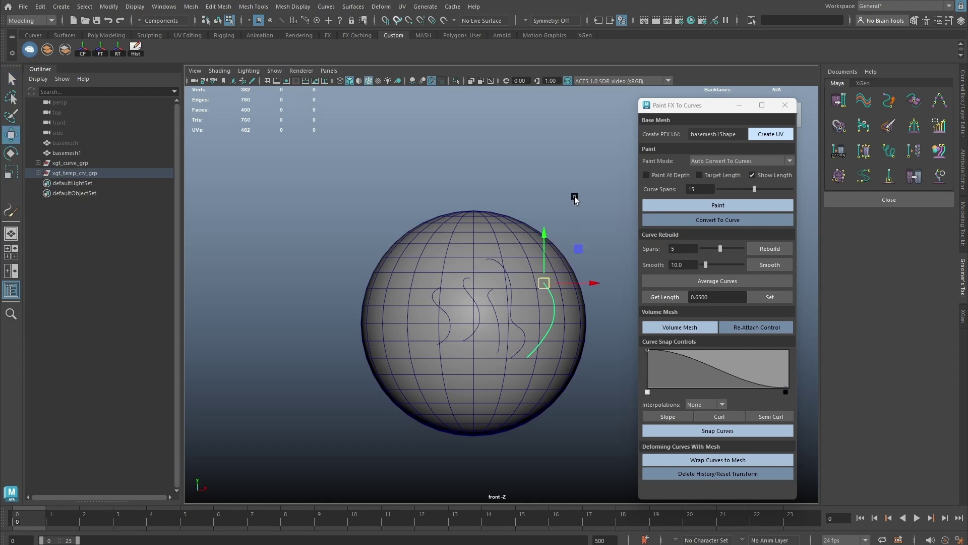
Enable Target Length at 0.50 and paint a row of short curves across the sphere's lower front.
click(714, 177)
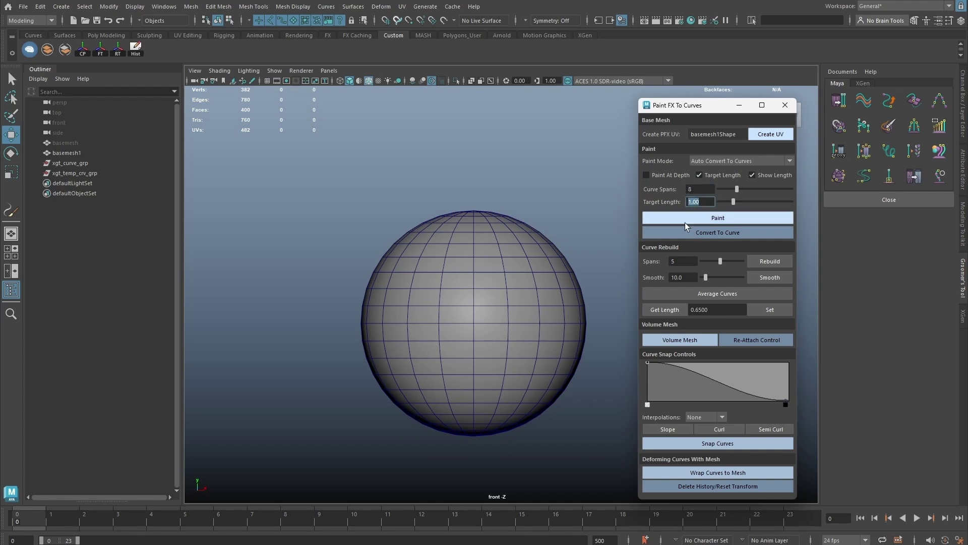
text(0)
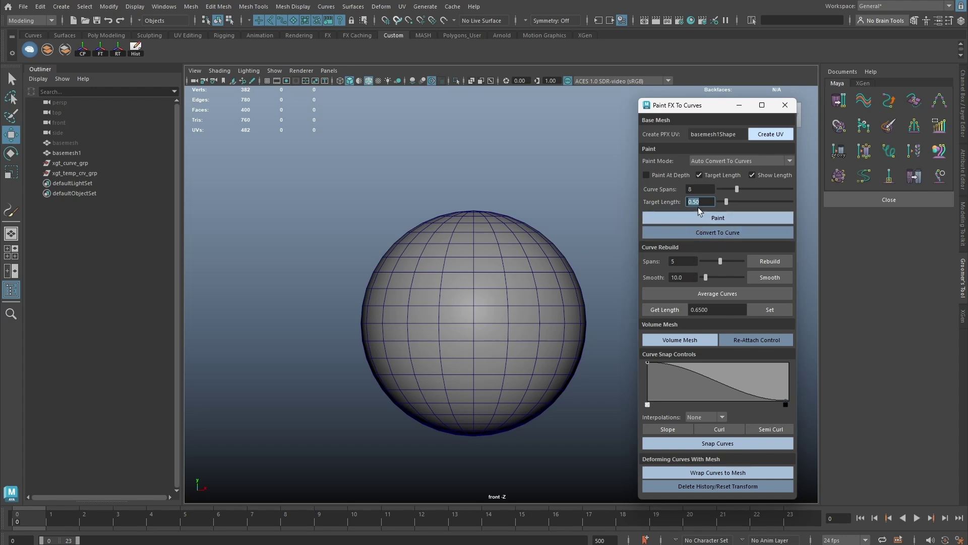
click(699, 217)
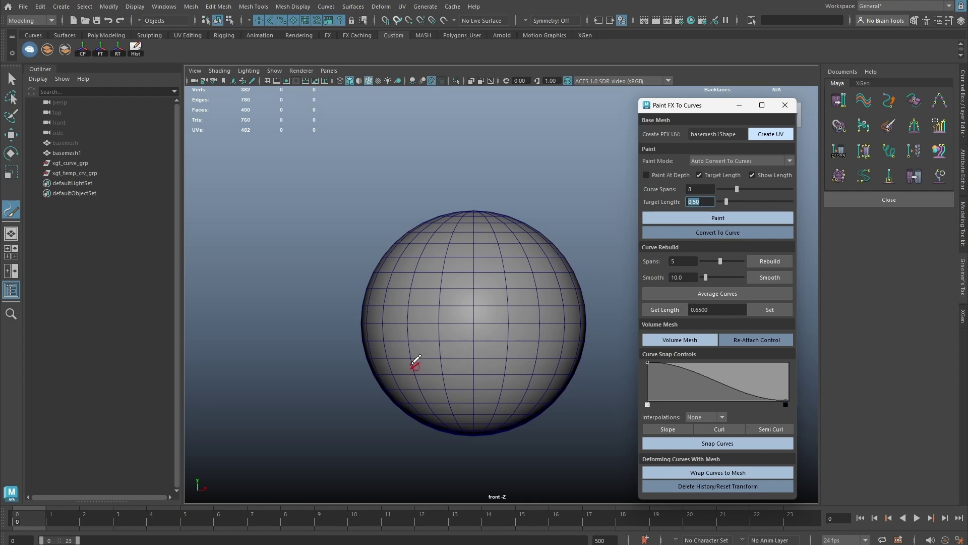
mouse_move(388, 351)
mouse_down()
mouse_move(394, 387)
mouse_move(416, 382)
mouse_up()
drag(446, 338, 453, 385)
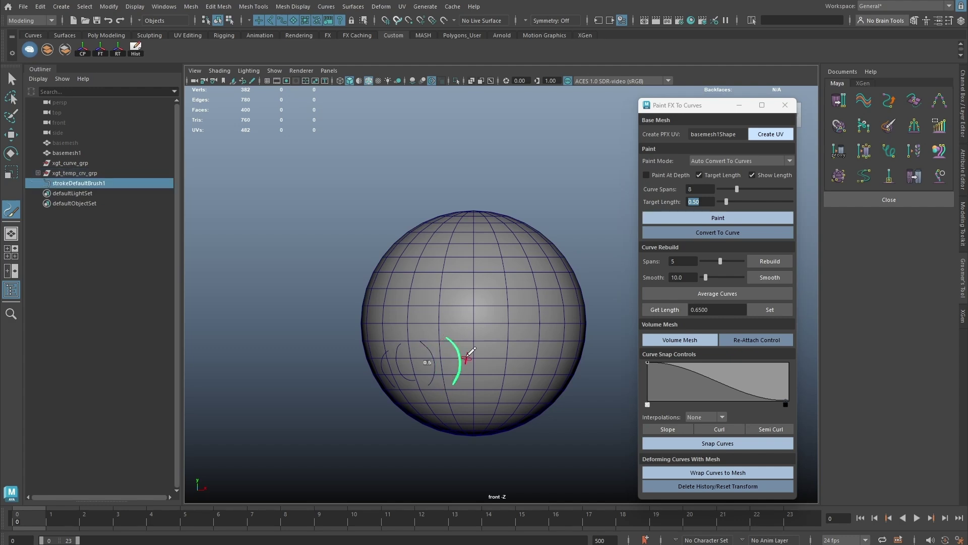
drag(472, 348, 479, 387)
mouse_move(509, 348)
mouse_down()
mouse_move(522, 386)
mouse_move(541, 379)
mouse_up()
mouse_move(549, 339)
mouse_down()
mouse_move(554, 379)
mouse_move(569, 380)
mouse_up()
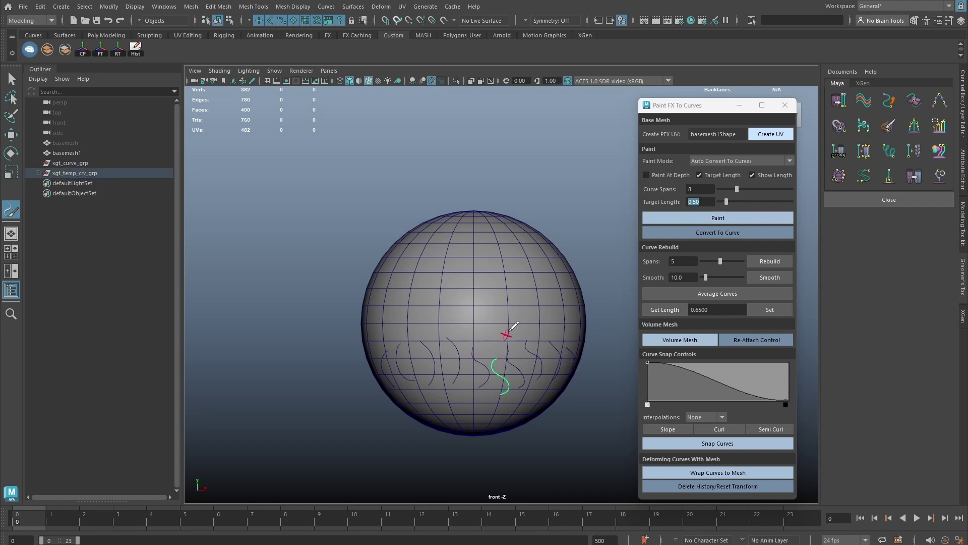
Set the target length to 0.70 and paint another row of curves overlapping the short ones.
double_click(705, 201)
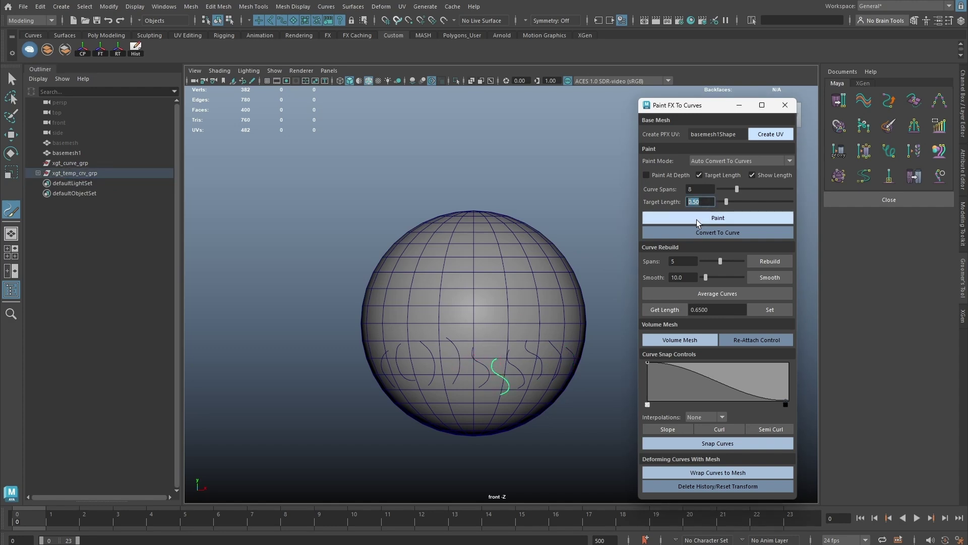
text(0.7)
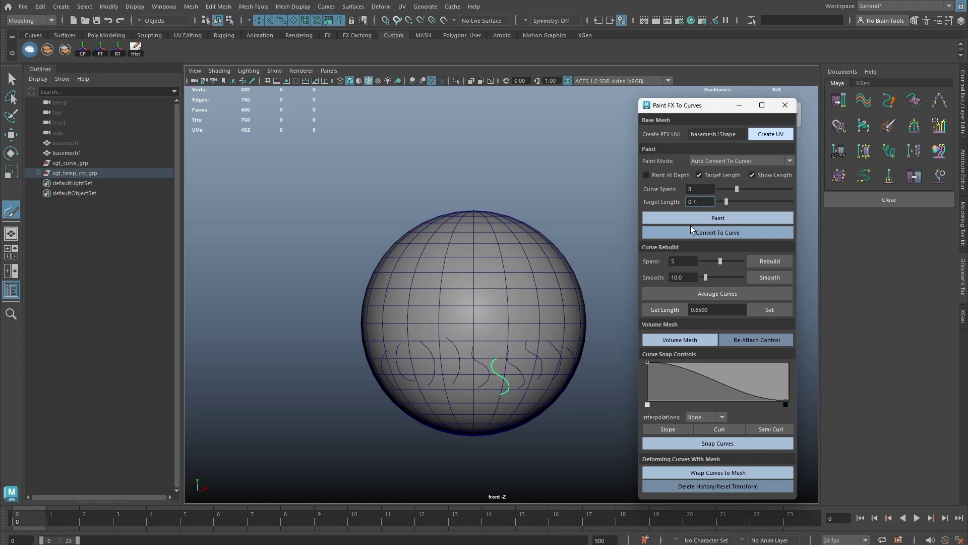
key(Return)
mouse_move(380, 329)
mouse_down()
mouse_move(378, 372)
mouse_move(403, 392)
mouse_up()
mouse_move(408, 326)
mouse_down()
mouse_move(421, 390)
mouse_move(444, 393)
mouse_up()
drag(456, 327, 473, 385)
drag(476, 326, 504, 388)
drag(504, 332, 537, 378)
mouse_move(536, 330)
mouse_down()
mouse_move(559, 369)
mouse_move(575, 358)
mouse_up()
drag(567, 330, 577, 367)
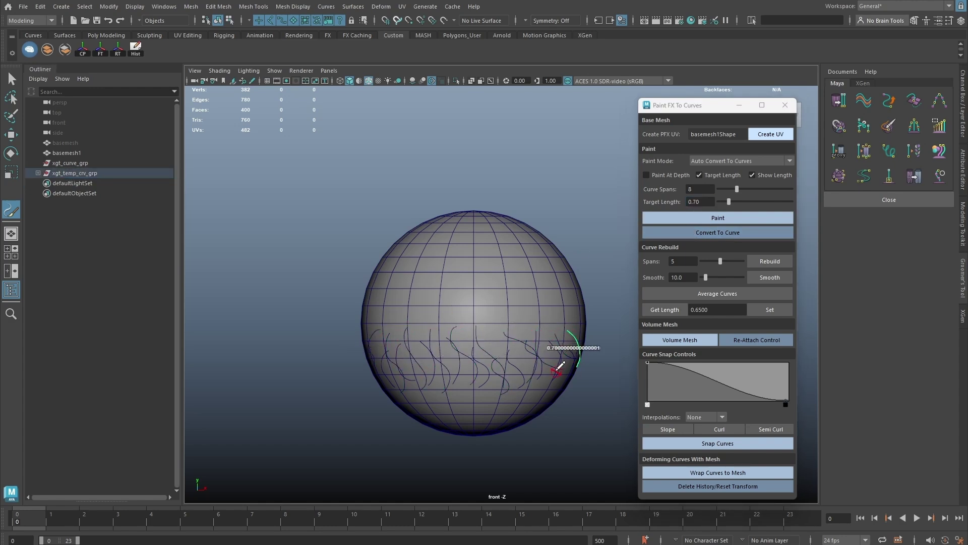
Set the target length to 0.80 and paint a row of curves starting slightly higher on the sphere.
double_click(696, 202)
text(0.8)
key(Return)
mouse_move(381, 309)
mouse_down()
mouse_move(363, 343)
mouse_move(395, 386)
mouse_up()
drag(410, 315, 415, 388)
drag(438, 312, 444, 388)
drag(468, 302, 485, 377)
drag(507, 295, 507, 369)
drag(543, 300, 571, 363)
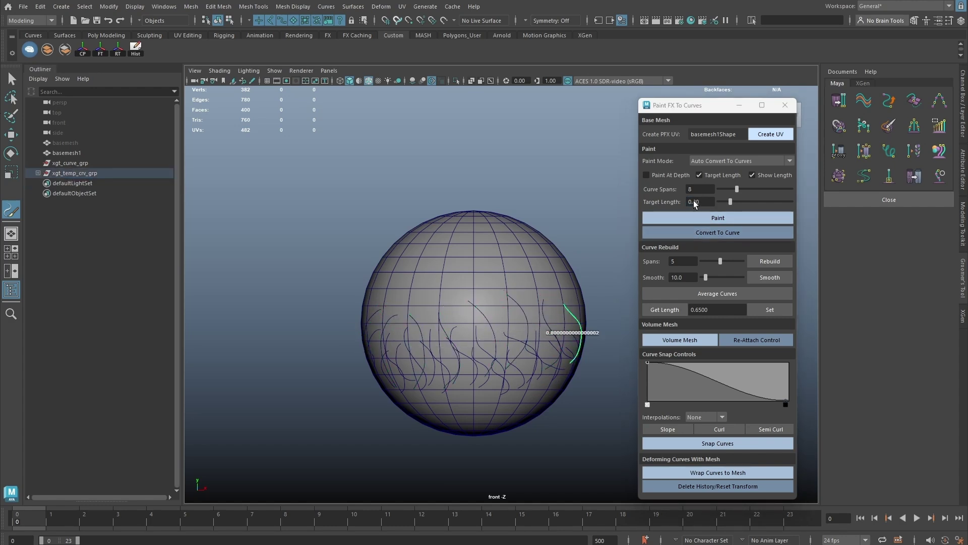
Set the target length to 0.90, paint six curves from the sphere's upper front, and leave the paint tool to convert them.
double_click(694, 202)
text(0.9)
click(695, 220)
drag(385, 272, 364, 311)
drag(414, 265, 394, 351)
mouse_move(446, 266)
mouse_down()
mouse_move(432, 281)
mouse_move(430, 351)
mouse_up()
drag(464, 276, 474, 367)
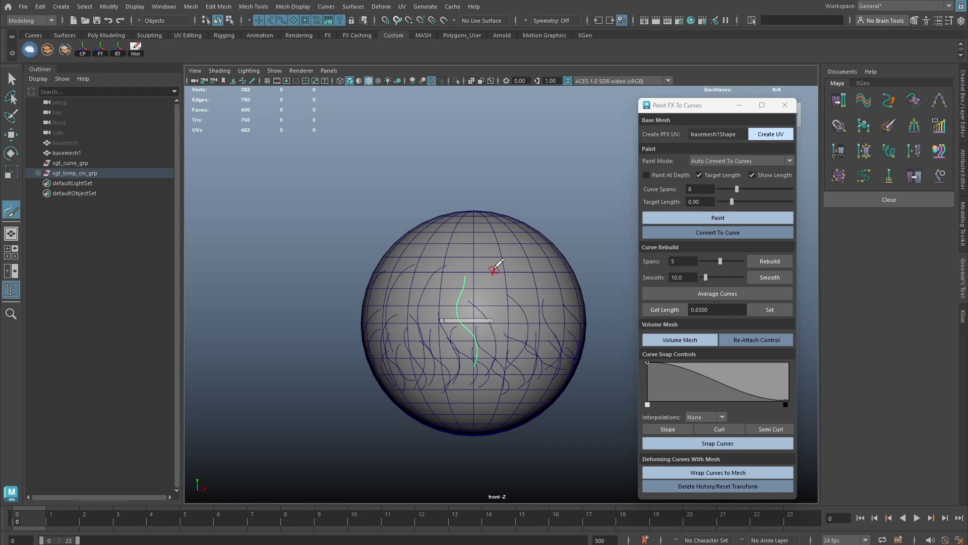
drag(495, 269, 503, 354)
mouse_move(534, 273)
mouse_down()
mouse_move(541, 353)
mouse_move(572, 348)
mouse_up()
key(w)
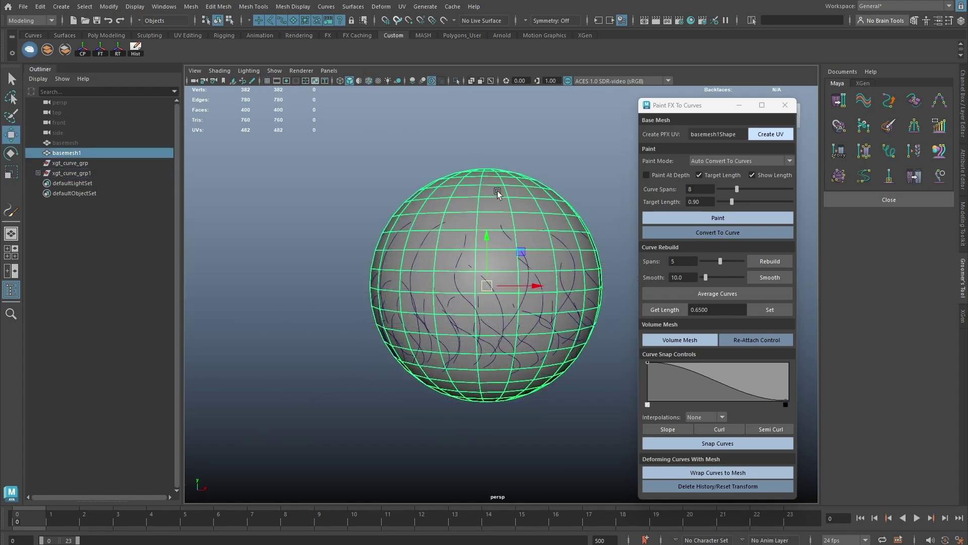
Select the base sphere and generate a volume mesh from it.
alt+drag(497, 194, 539, 372)
click(331, 227)
shift+click(583, 278)
alt+drag(540, 257, 604, 222)
click(557, 213)
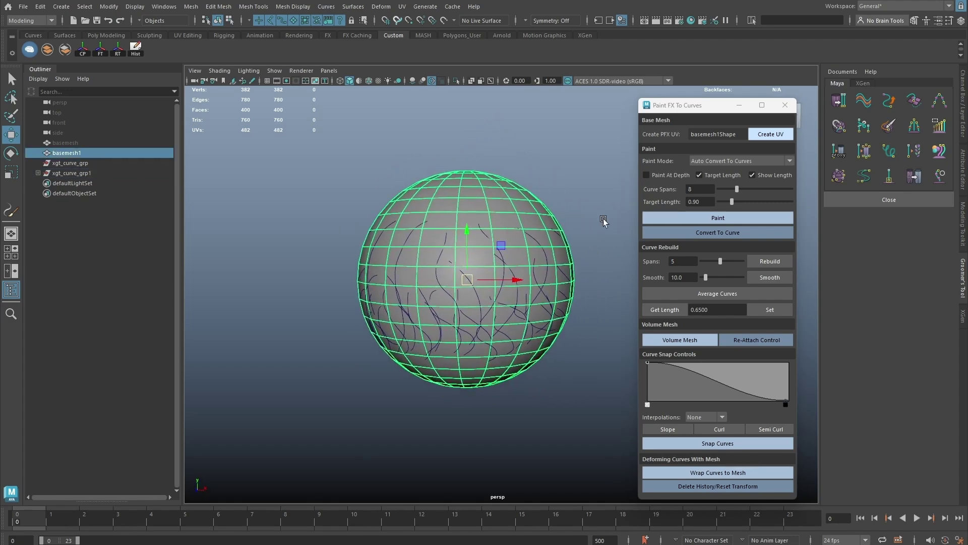
click(676, 341)
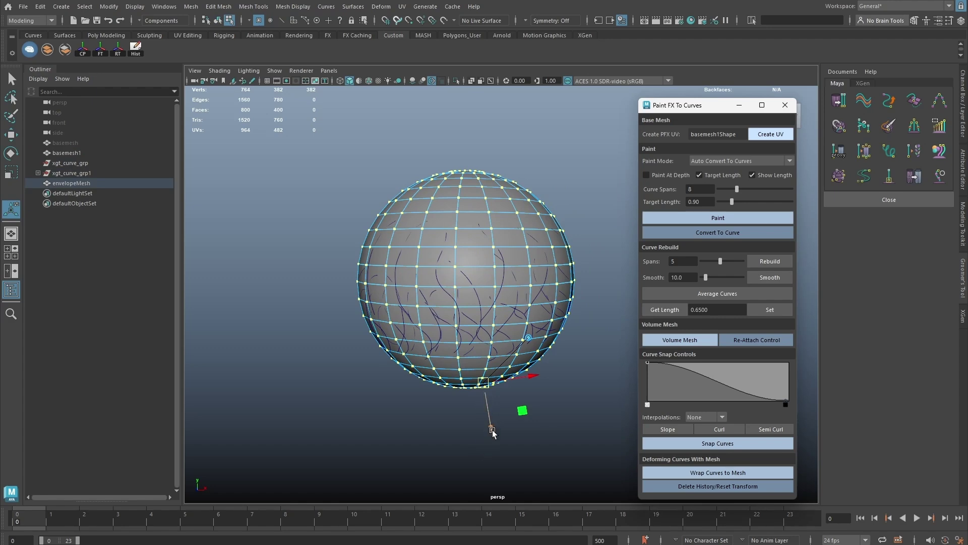
Expand all of the volume mesh's vertices outward into a larger shell around the sphere and return to object selection.
drag(492, 432, 500, 451)
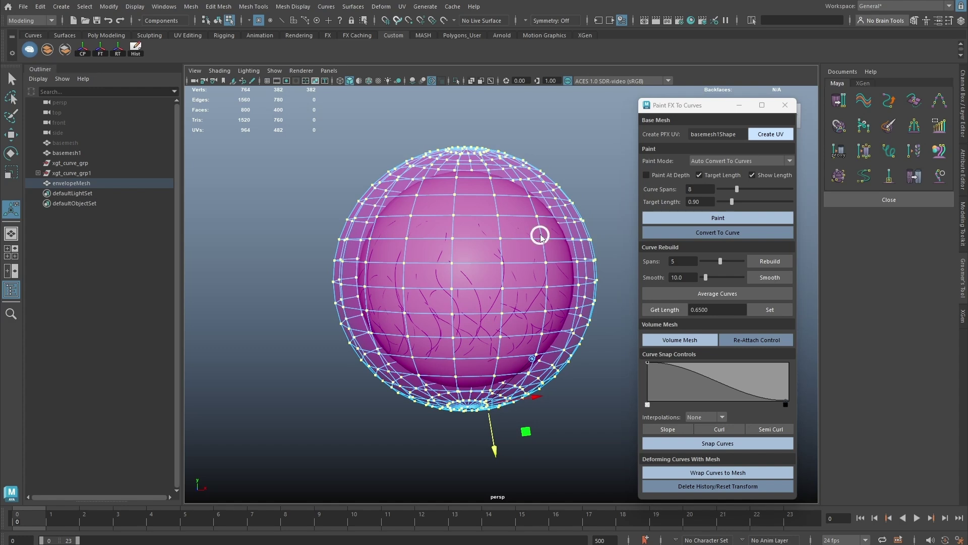
right_drag(540, 235, 585, 212)
click(602, 180)
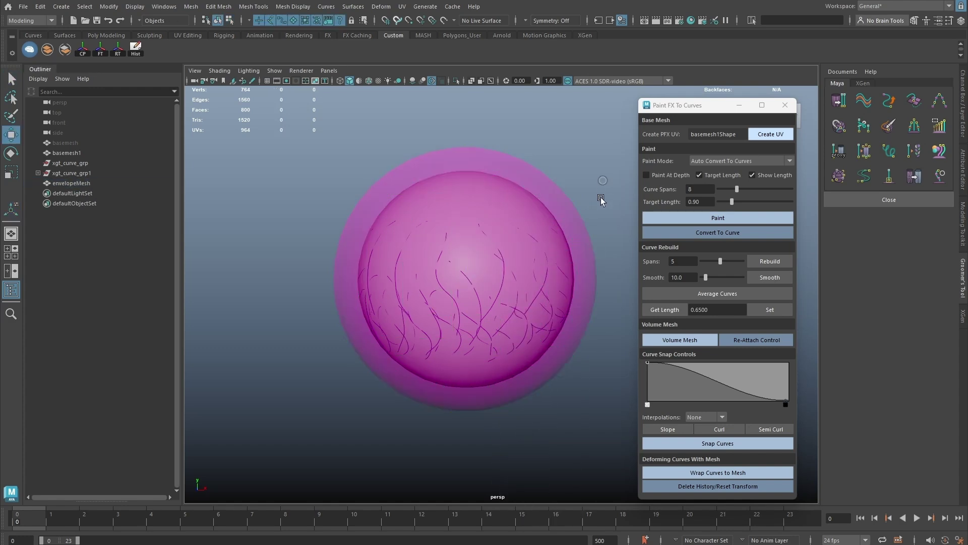
Snap the painted curve group to the volume mesh using the default falloff graph, and inspect the curves from the side.
click(81, 174)
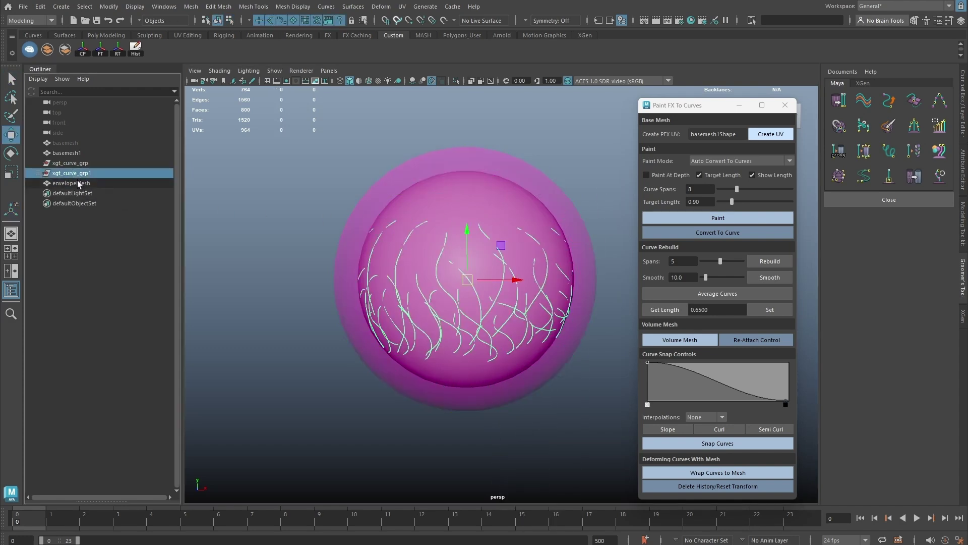
ctrl+click(76, 184)
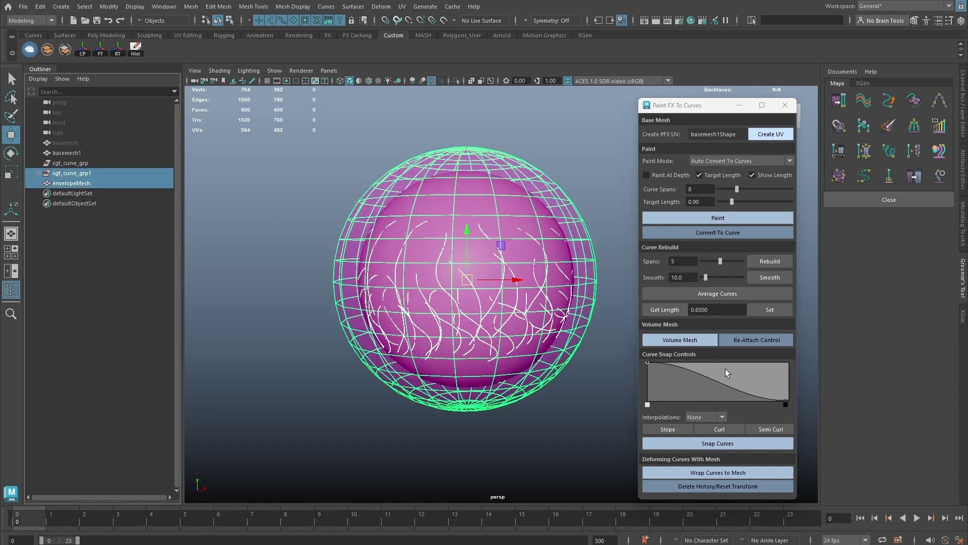
click(713, 428)
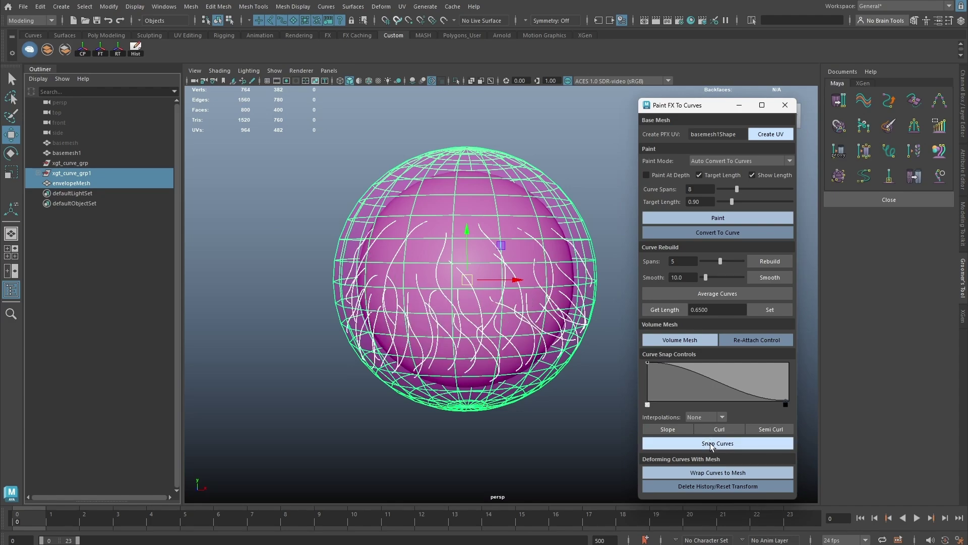
mouse_move(573, 196)
alt+mouse_down()
mouse_move(583, 159)
mouse_move(413, 206)
mouse_move(510, 189)
mouse_move(493, 216)
mouse_move(441, 223)
alt+mouse_up()
alt+right_drag(441, 222, 519, 257)
alt+middle_drag(518, 257, 477, 249)
alt+right_drag(477, 248, 497, 256)
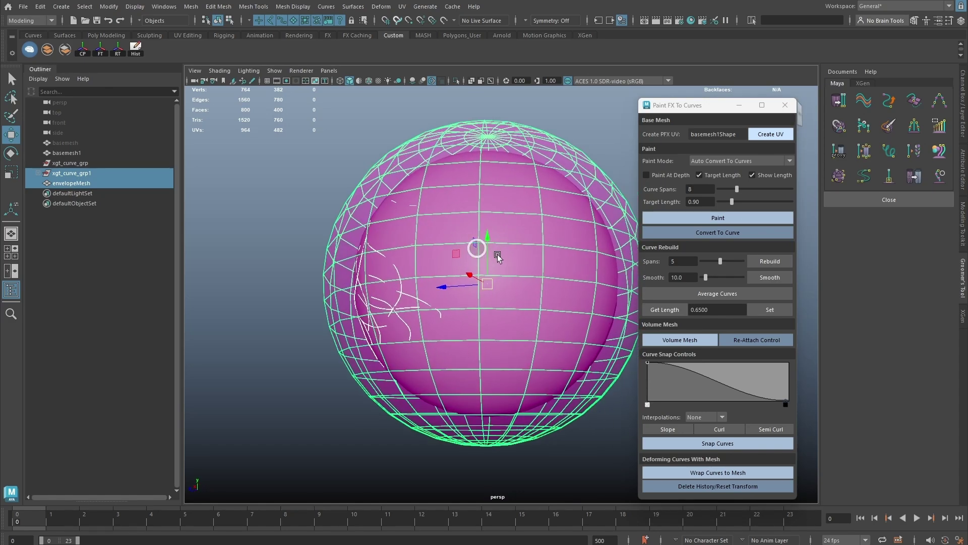
Apply the Curl preset to the snap falloff and snap the curves to the volume mesh again.
click(725, 429)
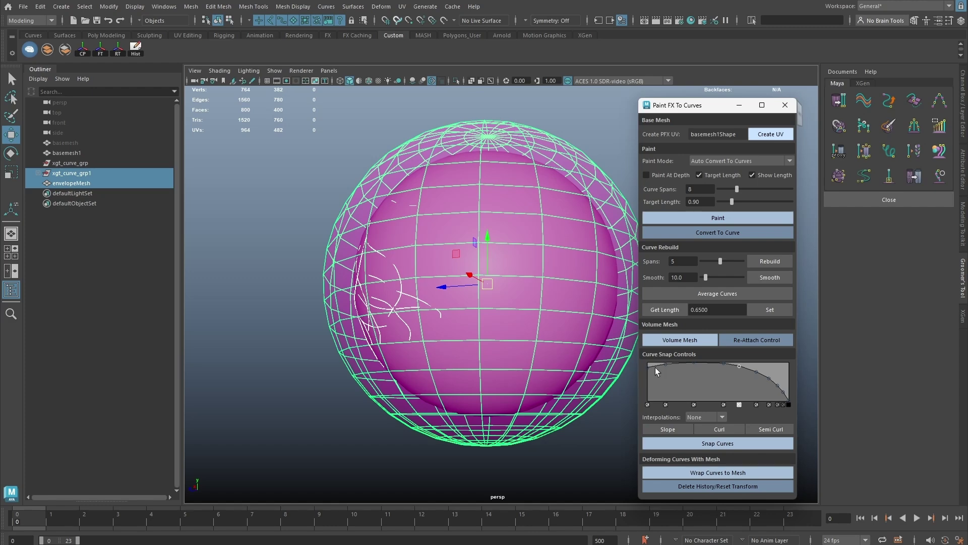
alt+drag(548, 300, 558, 277)
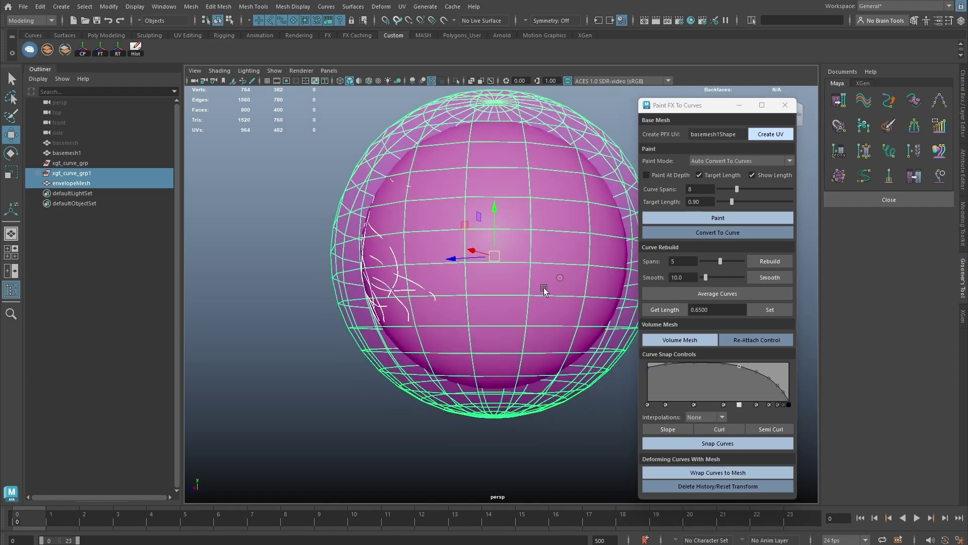
click(730, 442)
alt+drag(408, 255, 392, 220)
mouse_move(396, 268)
alt+mouse_down()
mouse_move(646, 256)
mouse_move(557, 261)
mouse_move(592, 247)
alt+mouse_up()
click(591, 165)
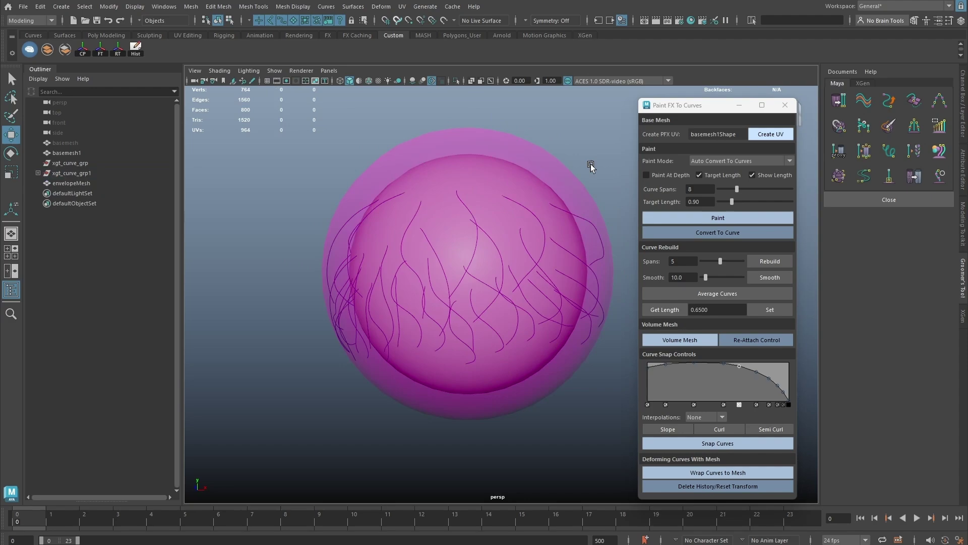
Deform the volume mesh by pulling its vertices with soft selection, and return to object selection.
click(566, 190)
right_drag(555, 195, 489, 198)
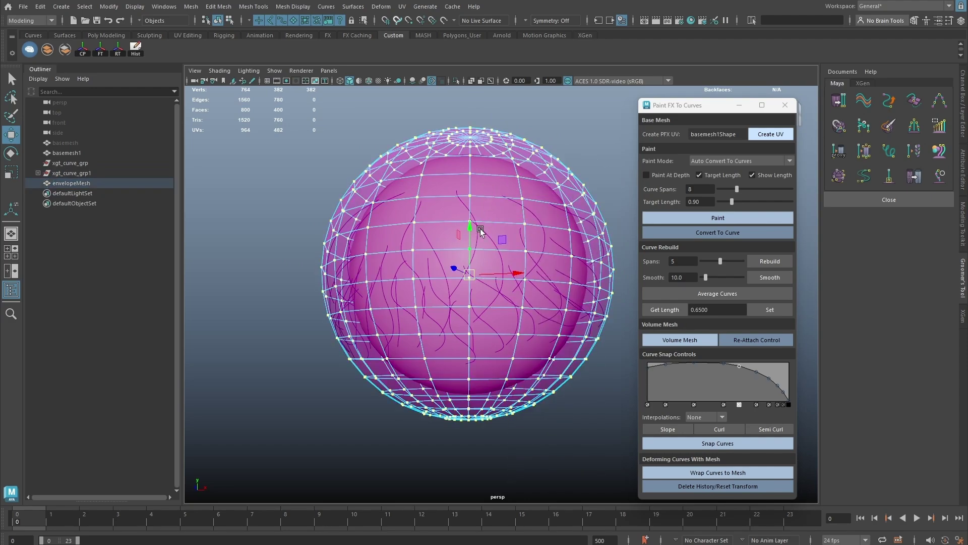
alt+drag(485, 217, 508, 244)
click(504, 177)
key(b)
drag(528, 246, 569, 269)
key(ctrl+z)
key(b)
alt+drag(554, 270, 523, 268)
right_drag(525, 265, 557, 235)
click(611, 186)
alt+drag(571, 237, 226, 205)
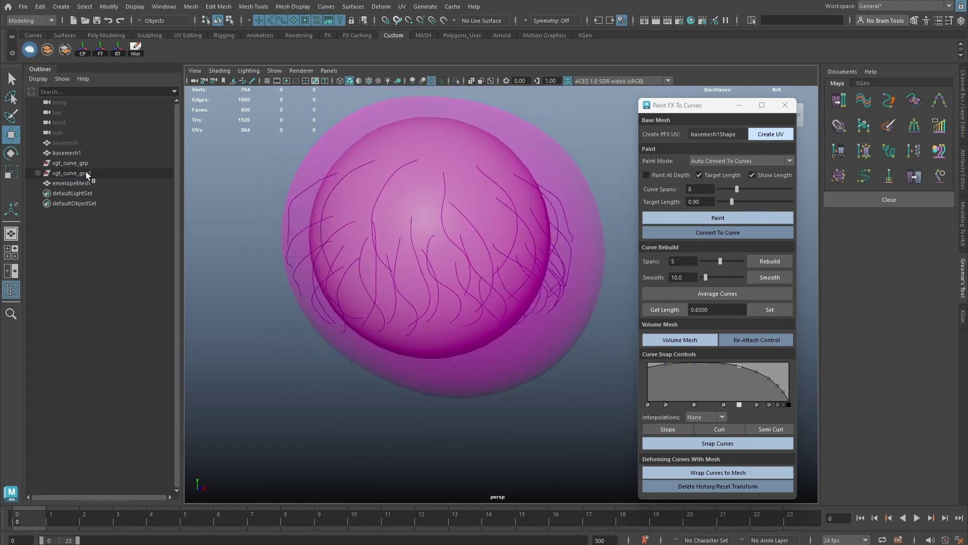
Snap the curve group to the deformed volume mesh and inspect the updated curves.
click(70, 173)
ctrl+click(86, 182)
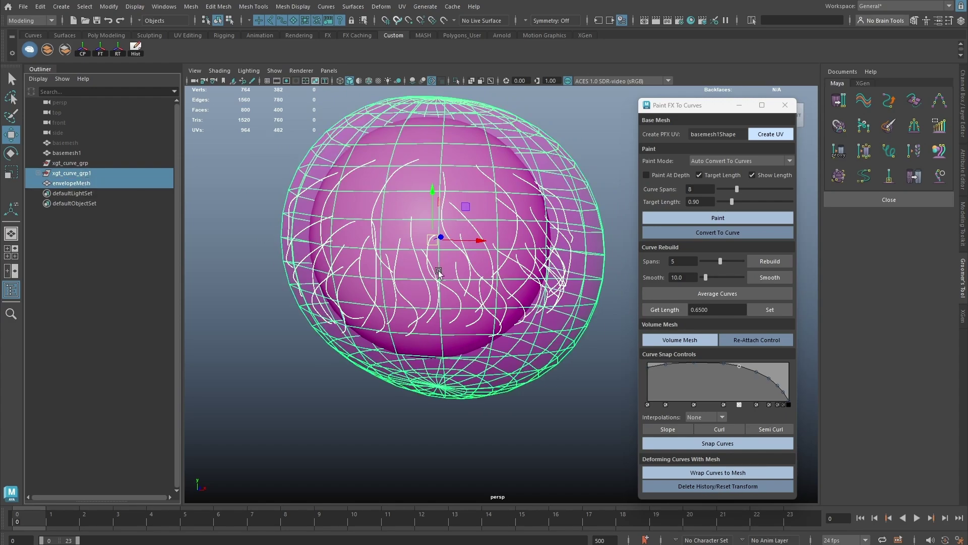
click(690, 442)
alt+drag(551, 244, 537, 192)
click(536, 180)
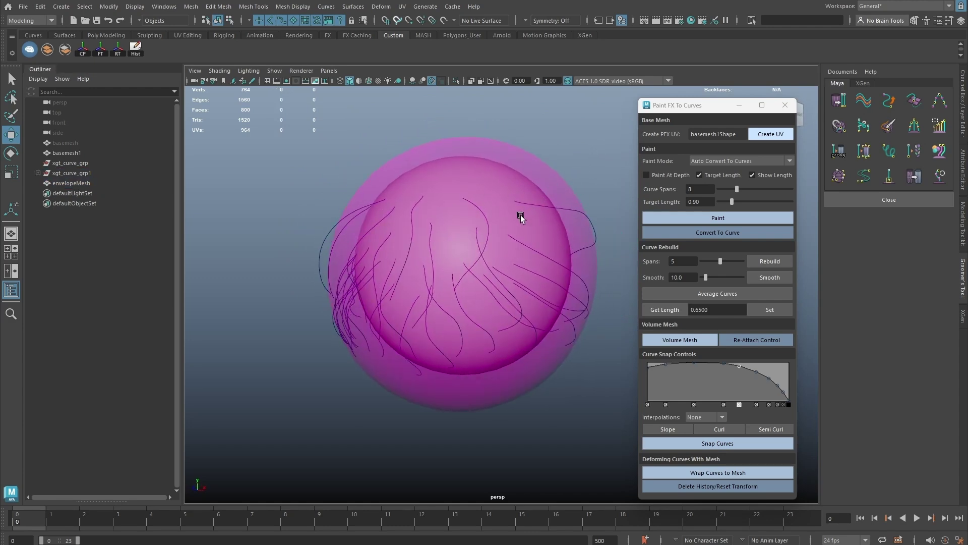
Wrap the painted curve group xgt_curve_grp1 to the envelopeMesh volume mesh.
click(75, 175)
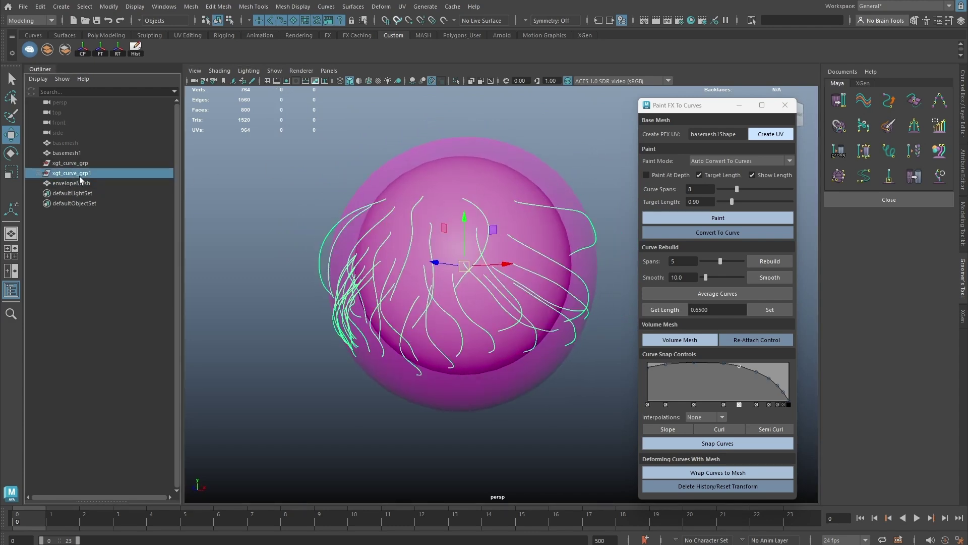
shift+click(468, 151)
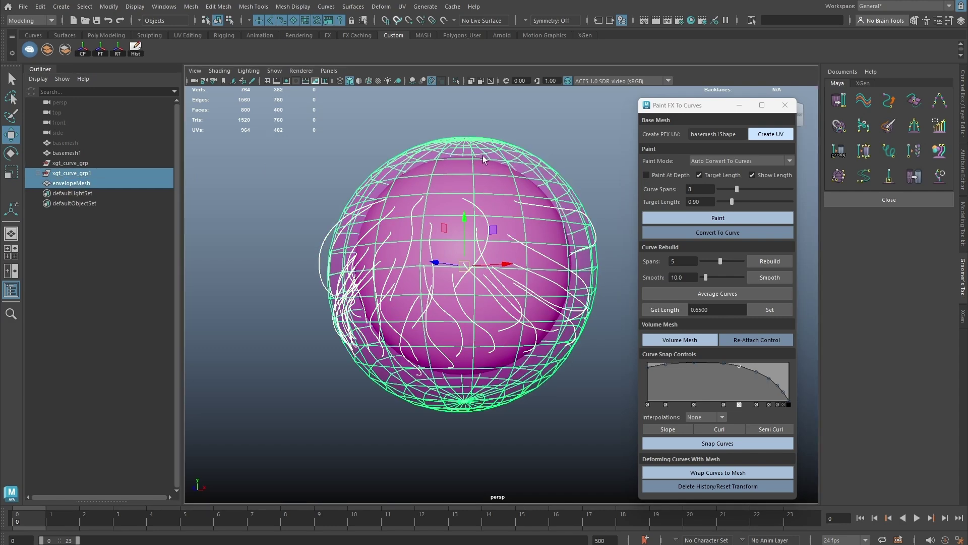
click(714, 473)
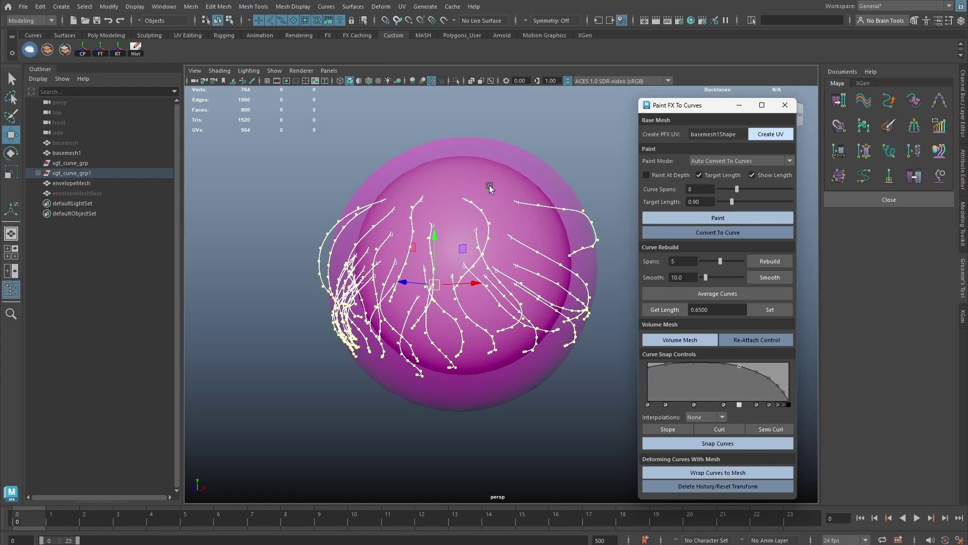
Select the volume mesh and pull its vertices to deform the wrapped curves along with it.
click(518, 172)
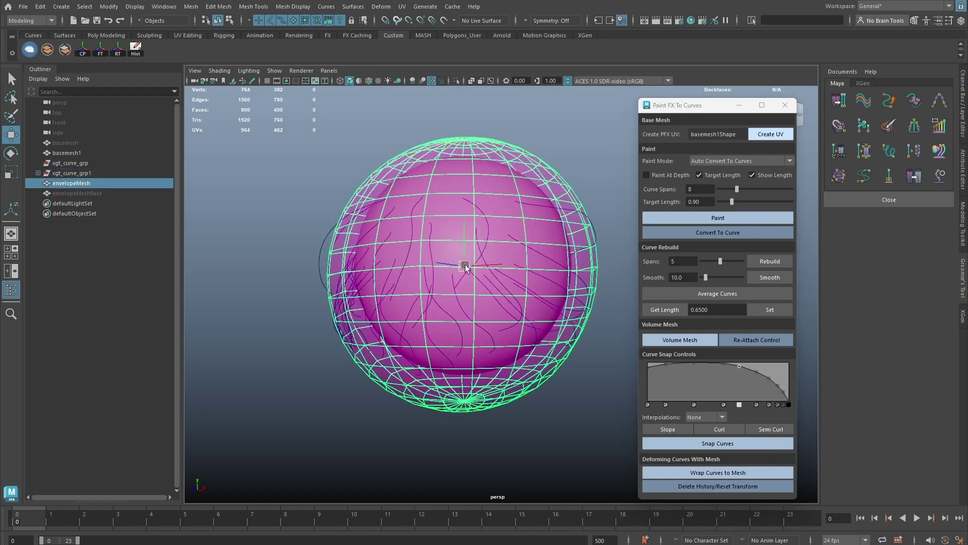
mouse_move(465, 264)
mouse_down()
mouse_move(446, 246)
mouse_move(418, 249)
mouse_move(466, 241)
mouse_move(456, 266)
mouse_up()
right_drag(534, 188, 485, 189)
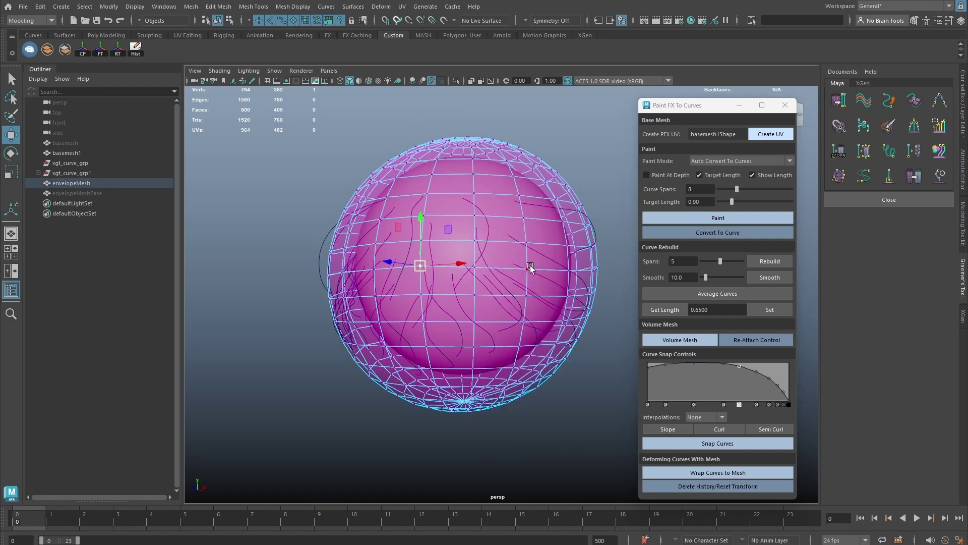
click(529, 267)
alt+drag(540, 281, 544, 237)
alt+middle_drag(545, 237, 517, 197)
drag(518, 242, 361, 216)
click(462, 216)
click(376, 225)
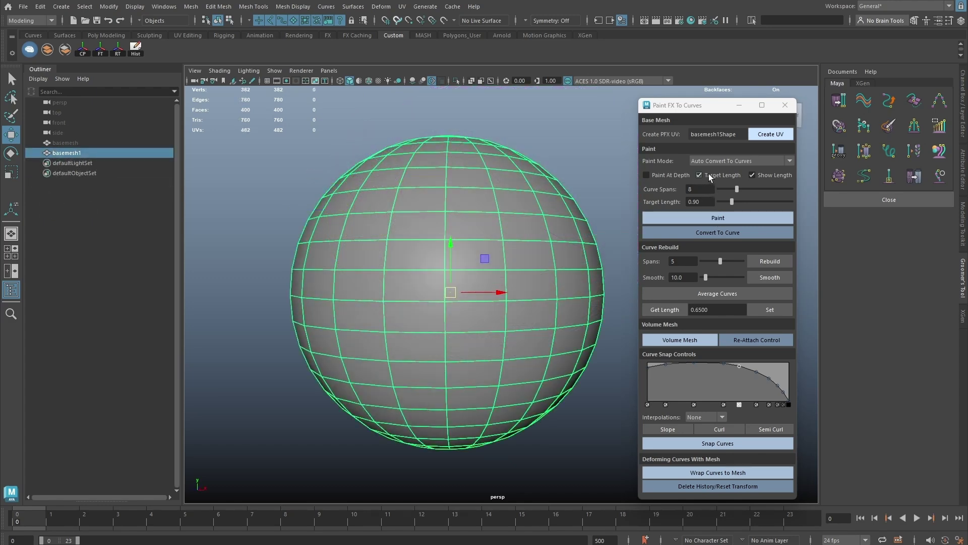
Start painting on the cleared sphere and draw a row of diagonal curves and two sweeping curves along its right side.
click(716, 218)
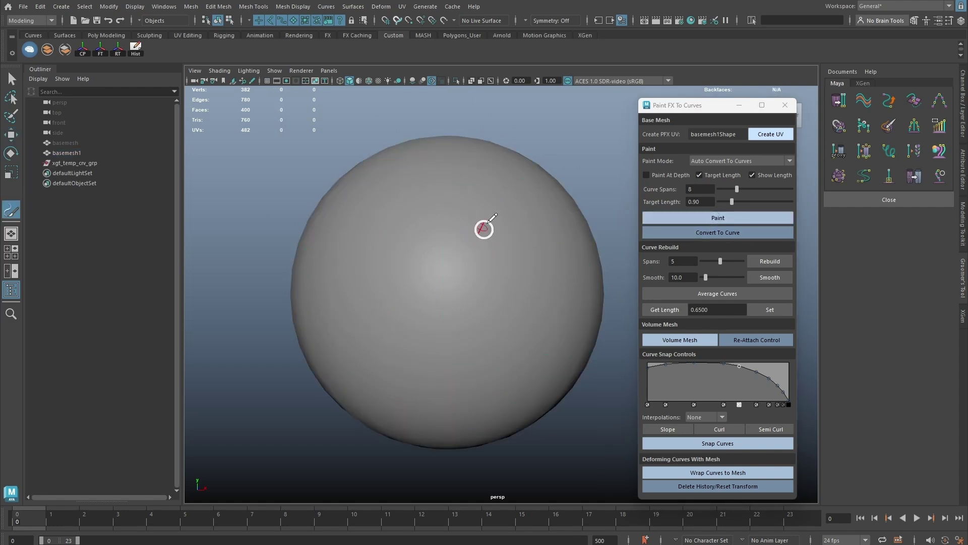
drag(469, 254, 557, 179)
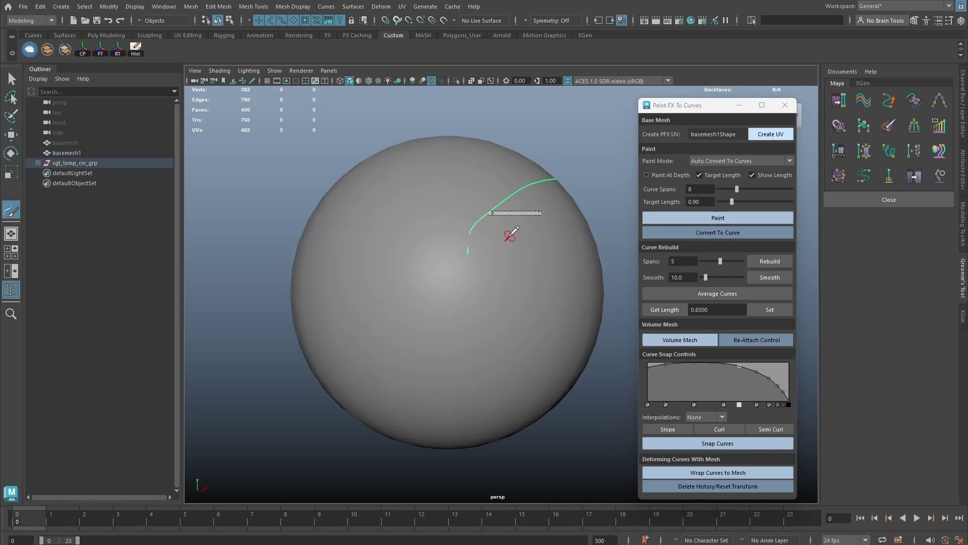
drag(504, 236, 573, 185)
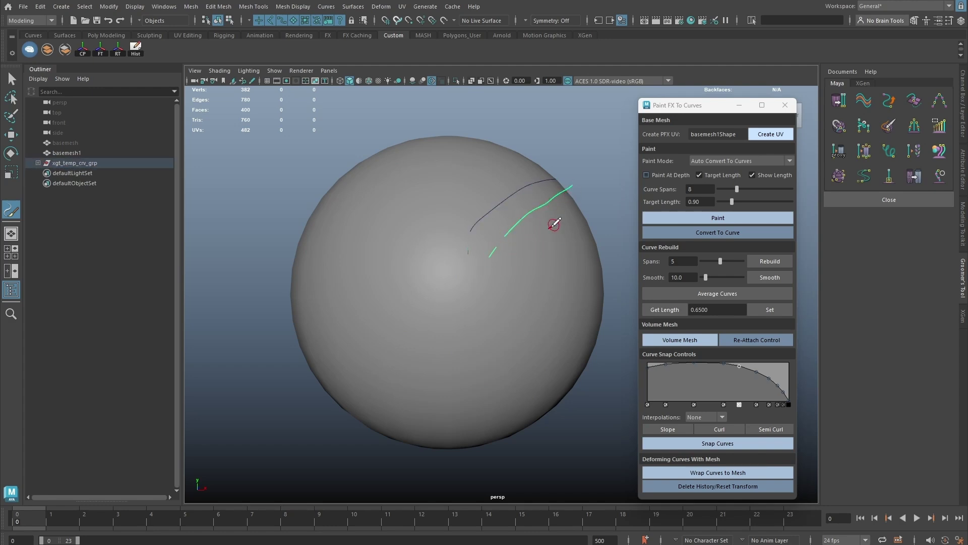
alt+drag(531, 247, 585, 198)
drag(531, 274, 597, 214)
drag(550, 290, 605, 240)
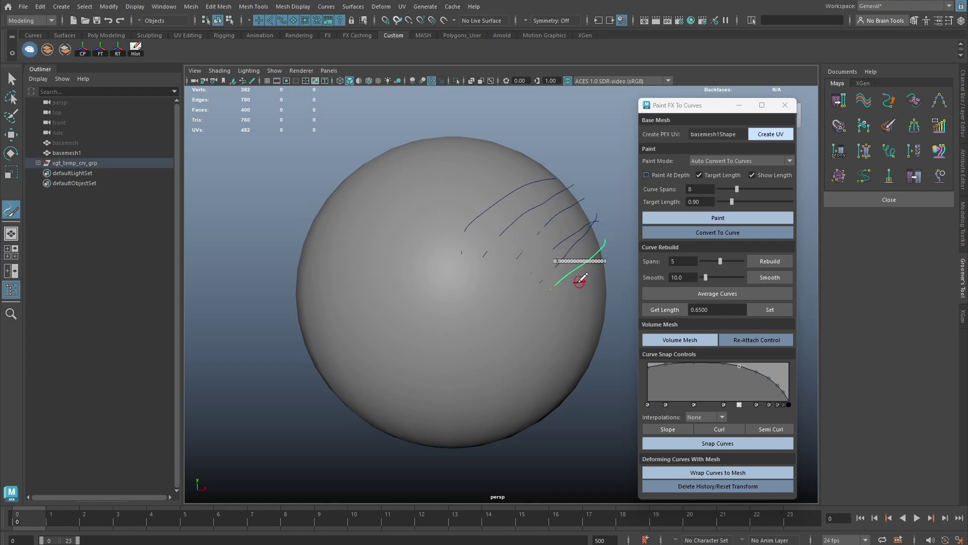
drag(584, 276, 585, 265)
drag(479, 295, 530, 297)
drag(515, 287, 511, 346)
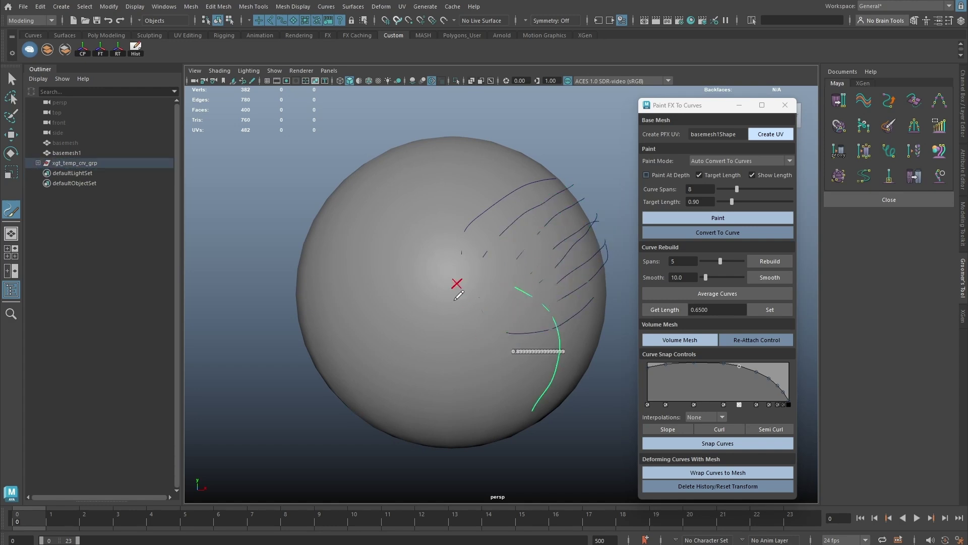
Paint more curved strokes across the middle and left side of the sphere's front.
drag(457, 283, 483, 336)
drag(488, 275, 503, 320)
drag(457, 270, 463, 319)
drag(413, 275, 432, 326)
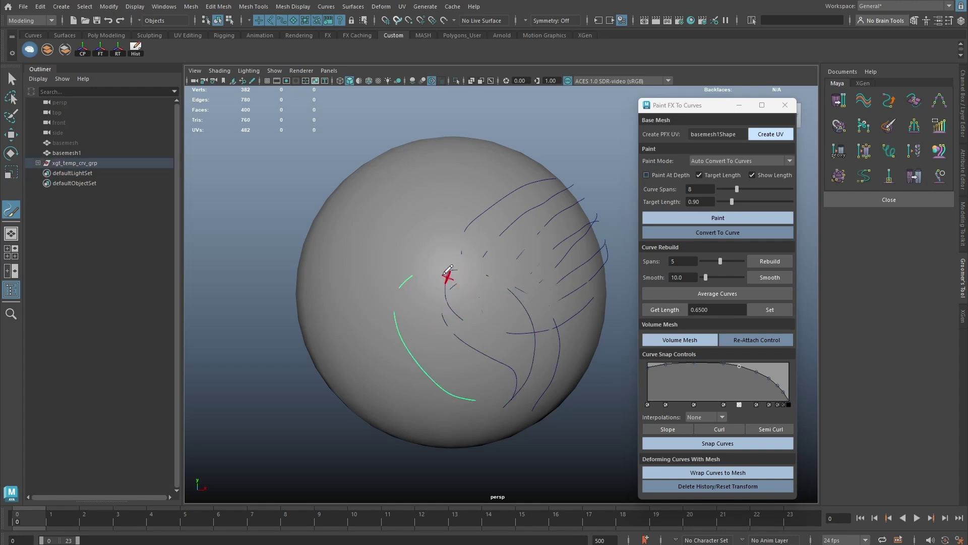
drag(437, 235, 426, 294)
drag(404, 231, 402, 296)
alt+middle_drag(432, 213, 477, 229)
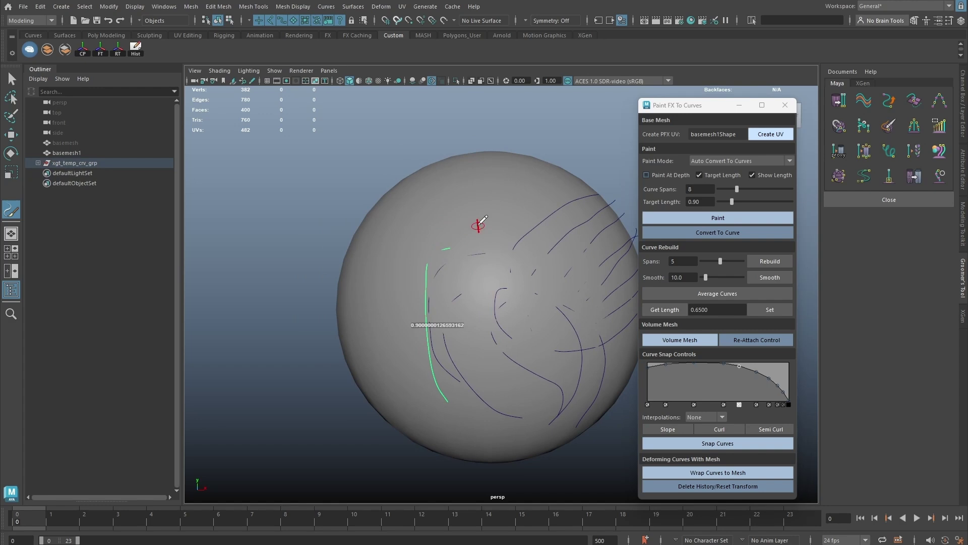
drag(483, 214, 486, 276)
drag(438, 215, 428, 279)
mouse_move(460, 230)
mouse_down()
mouse_move(467, 260)
mouse_move(427, 278)
mouse_up()
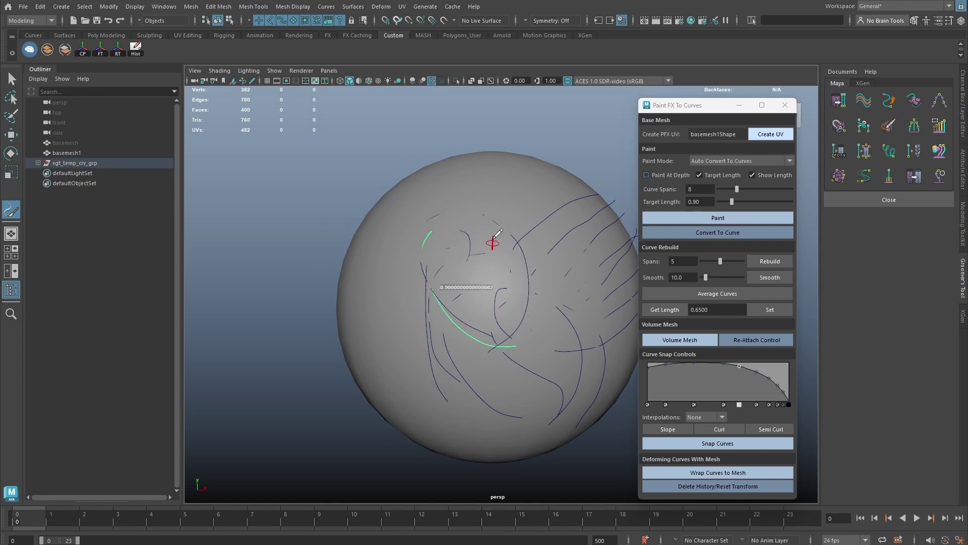
Restart the Paint tool and paint a new set of S-shaped curves on the upper part of the sphere's bare side.
click(698, 219)
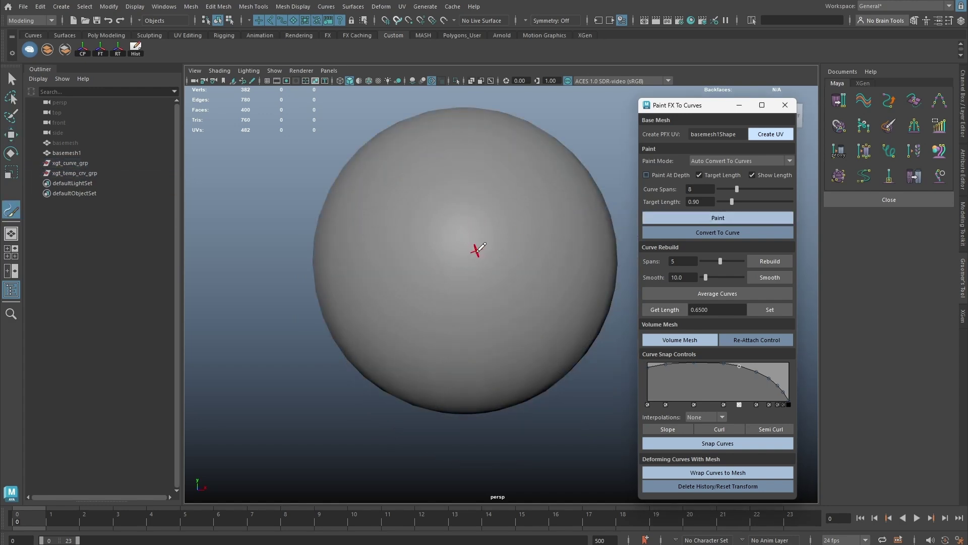
drag(514, 200, 517, 198)
drag(450, 261, 467, 185)
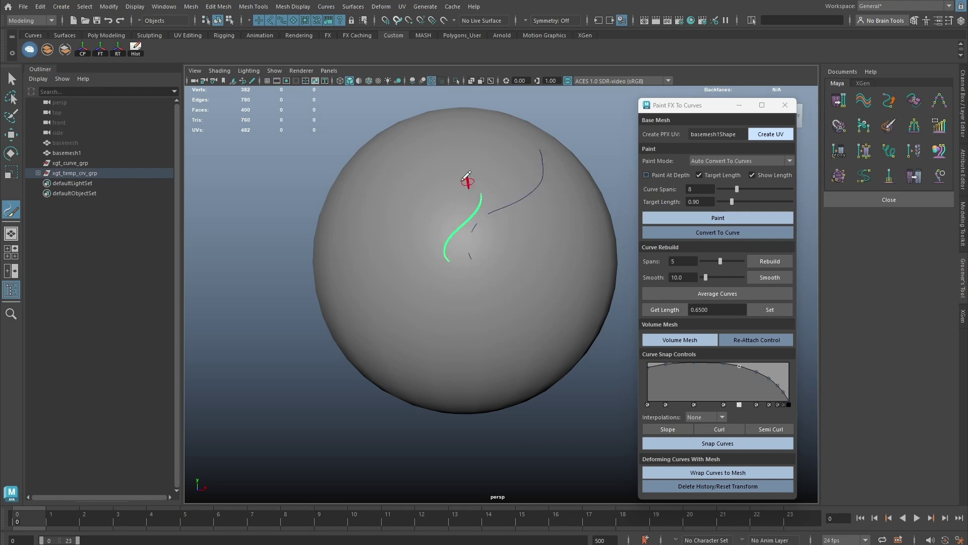
drag(426, 277, 459, 192)
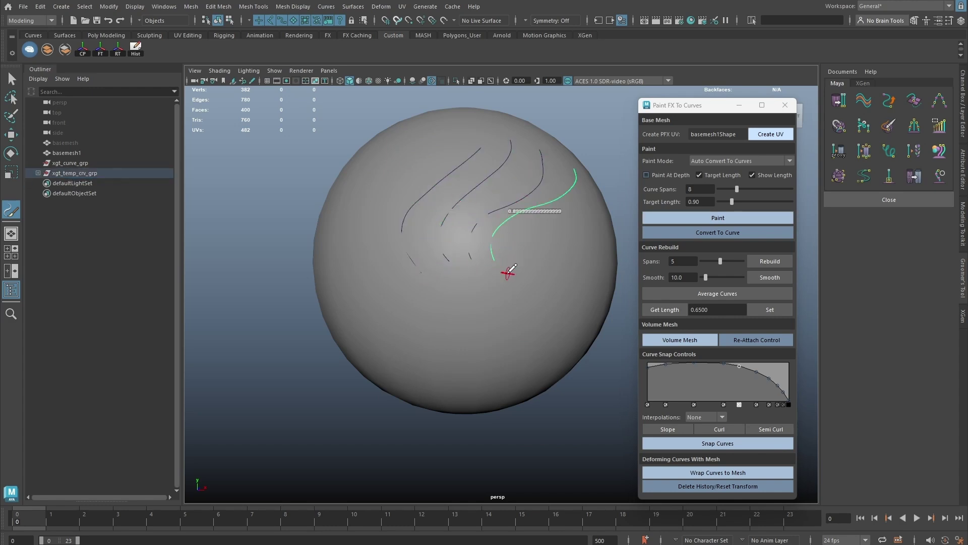